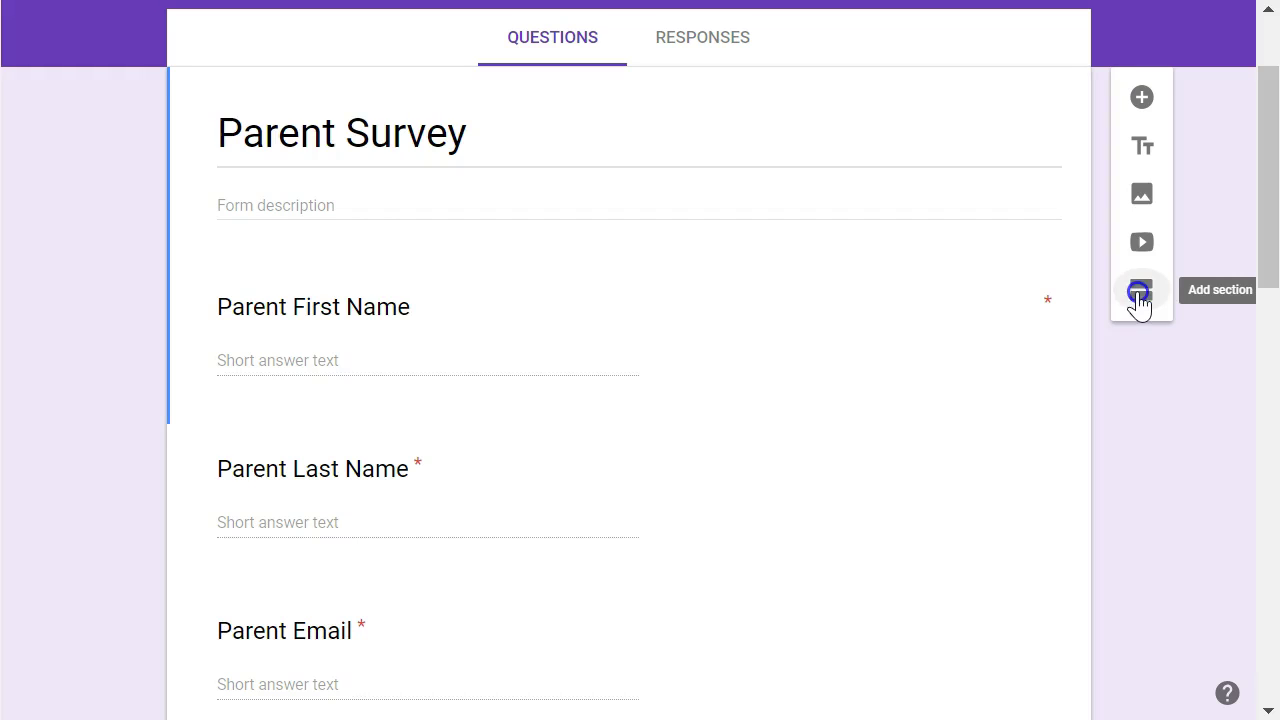
# Add a section below the Parent Survey title and enter the form description "Please take a second to fill out this survey!"
pyautogui.click(1139, 295)
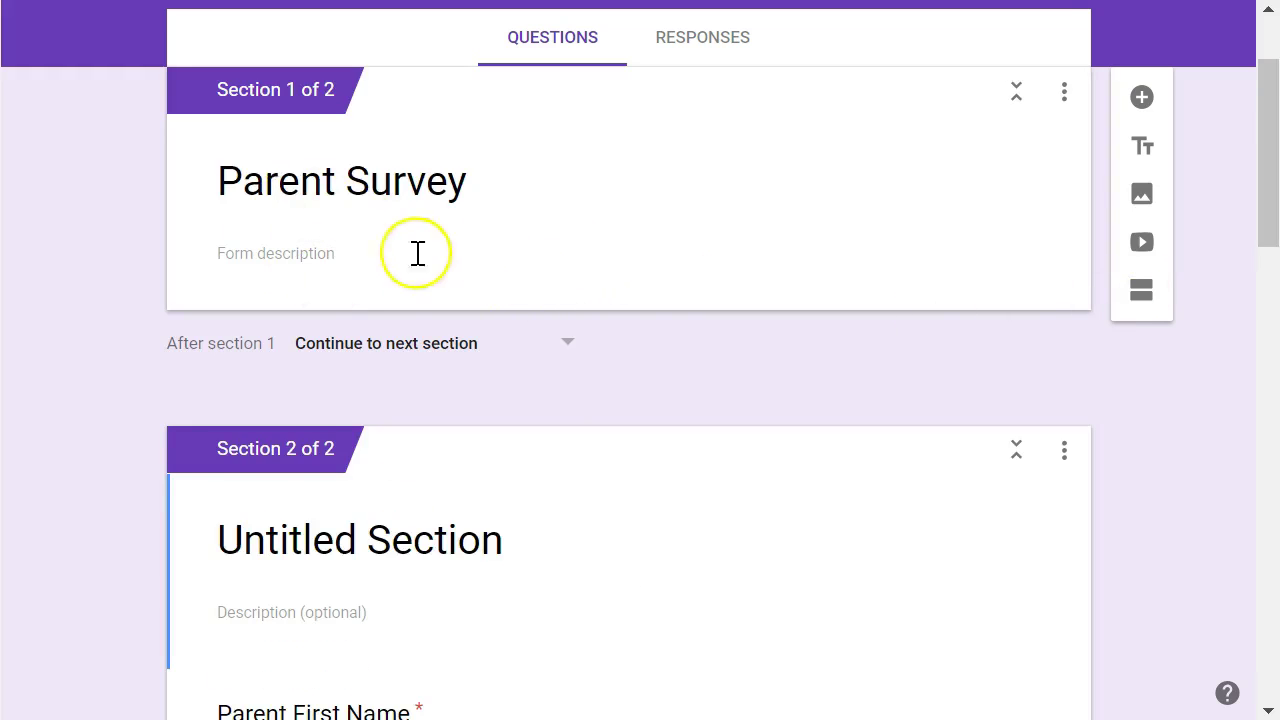
pyautogui.scroll(-1, 366, 286)
pyautogui.scroll(1, 357, 246)
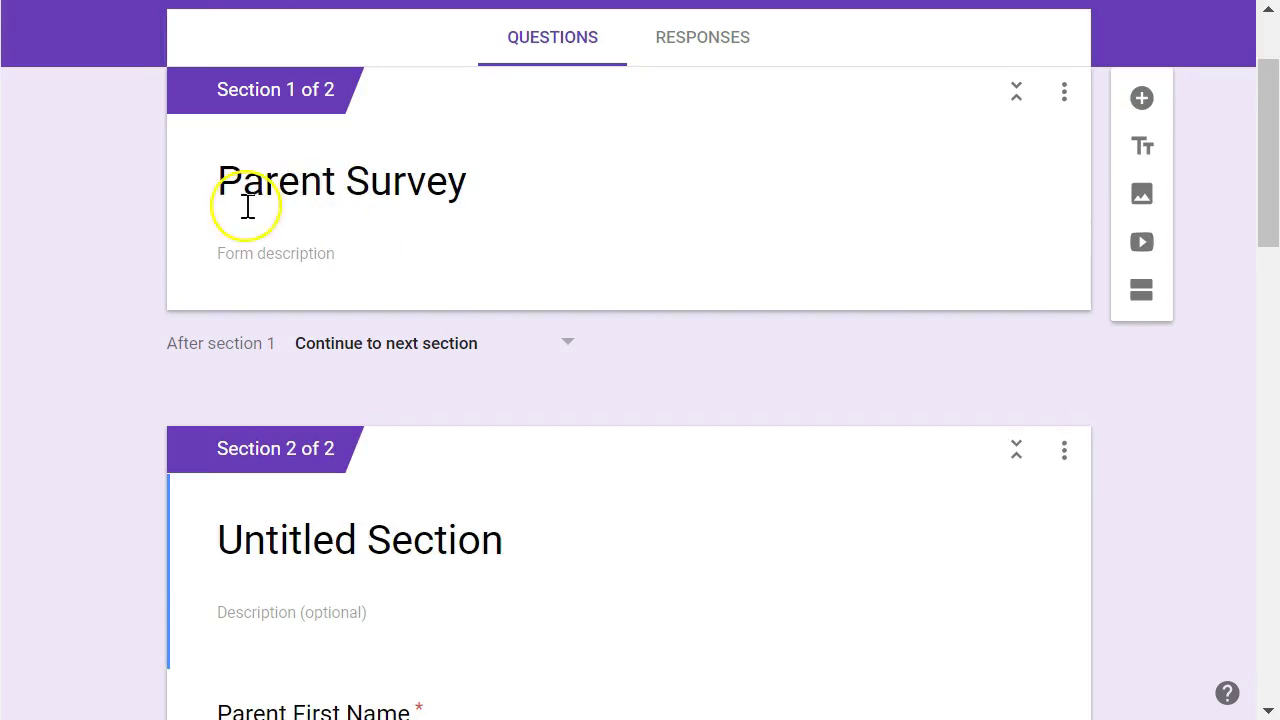
pyautogui.click(271, 254)
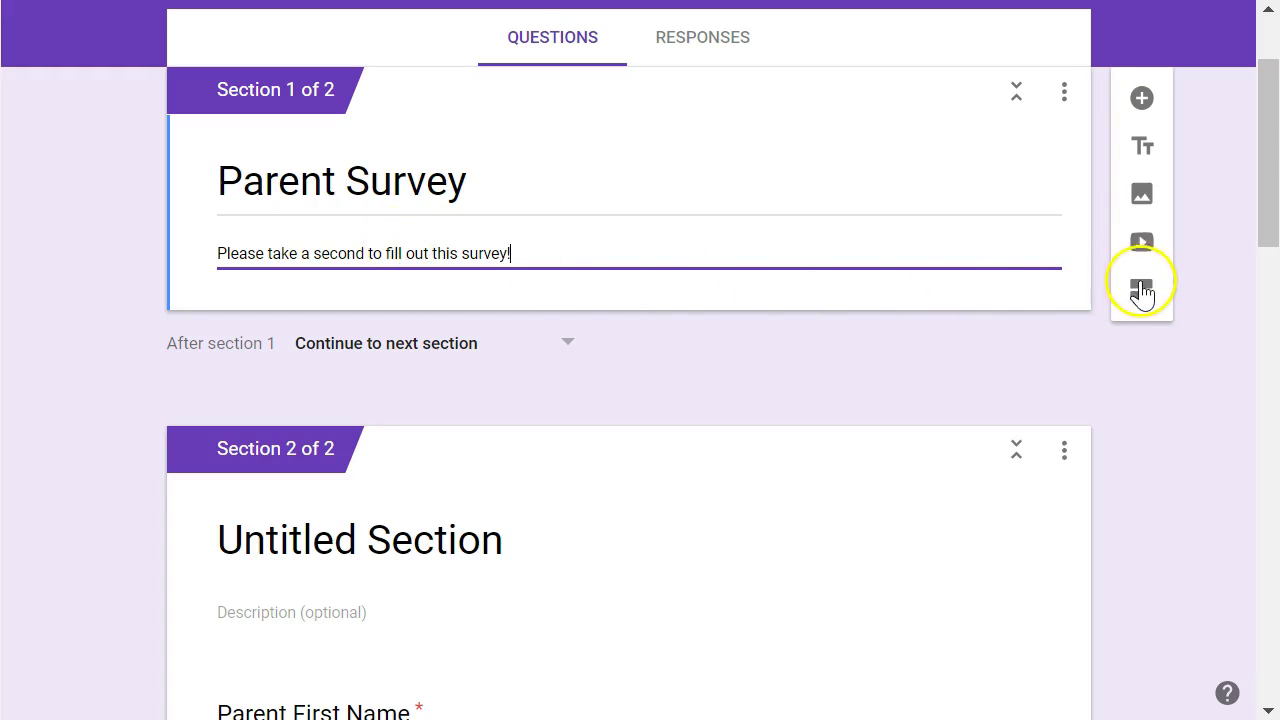
# Replace the title of section 2 with "Parent Information"
pyautogui.scroll(-3, 720, 451)
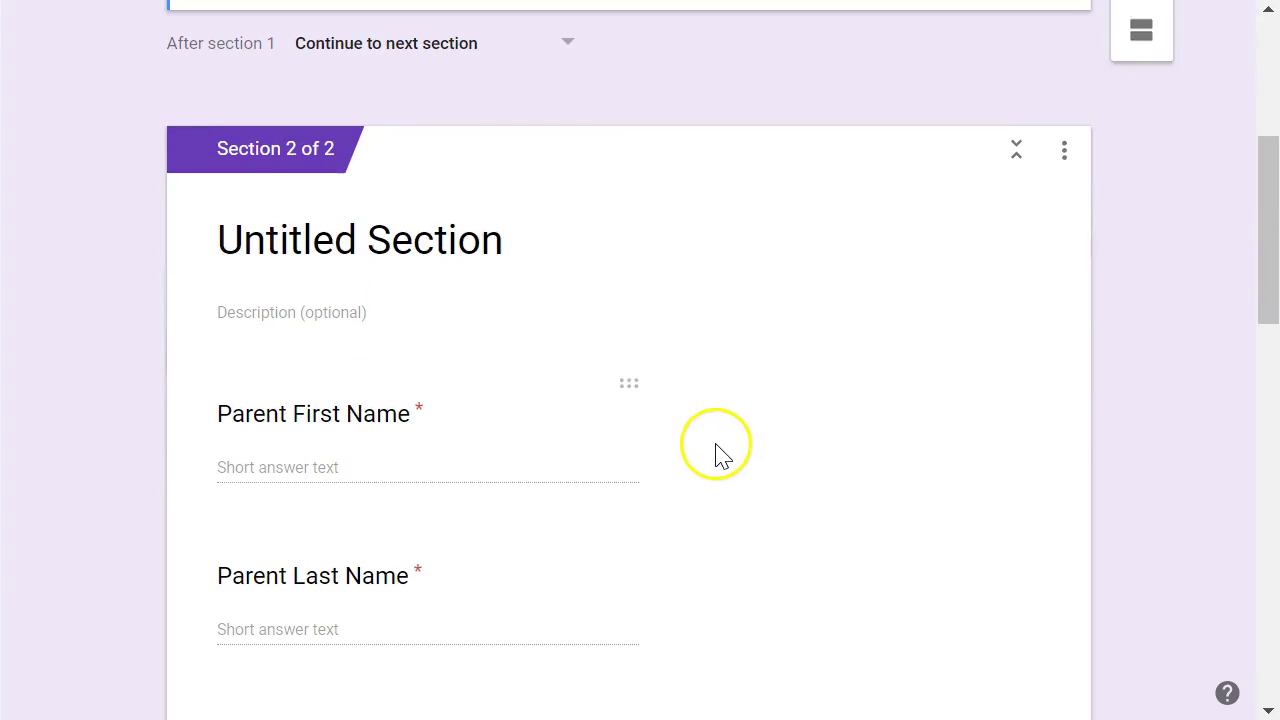
pyautogui.scroll(2, 310, 195)
pyautogui.scroll(-2, 340, 290)
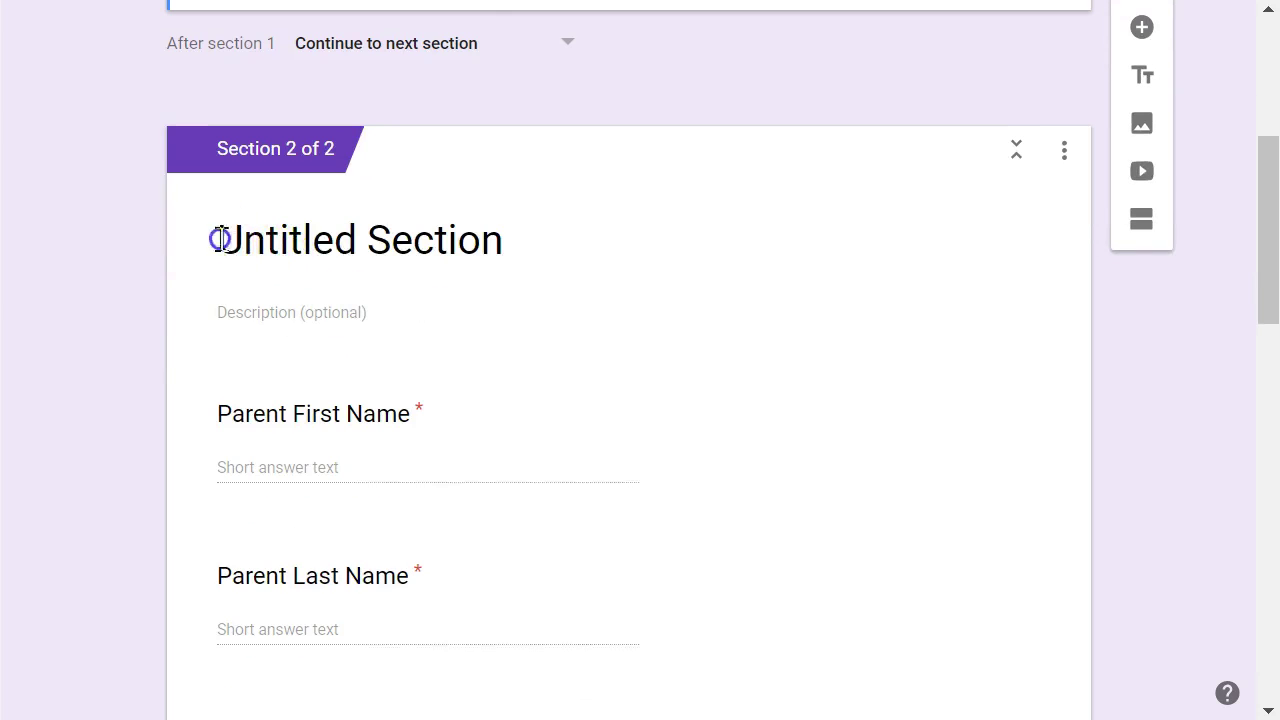
pyautogui.moveTo(216, 240); pyautogui.dragTo(489, 240)
pyautogui.write('Parent')
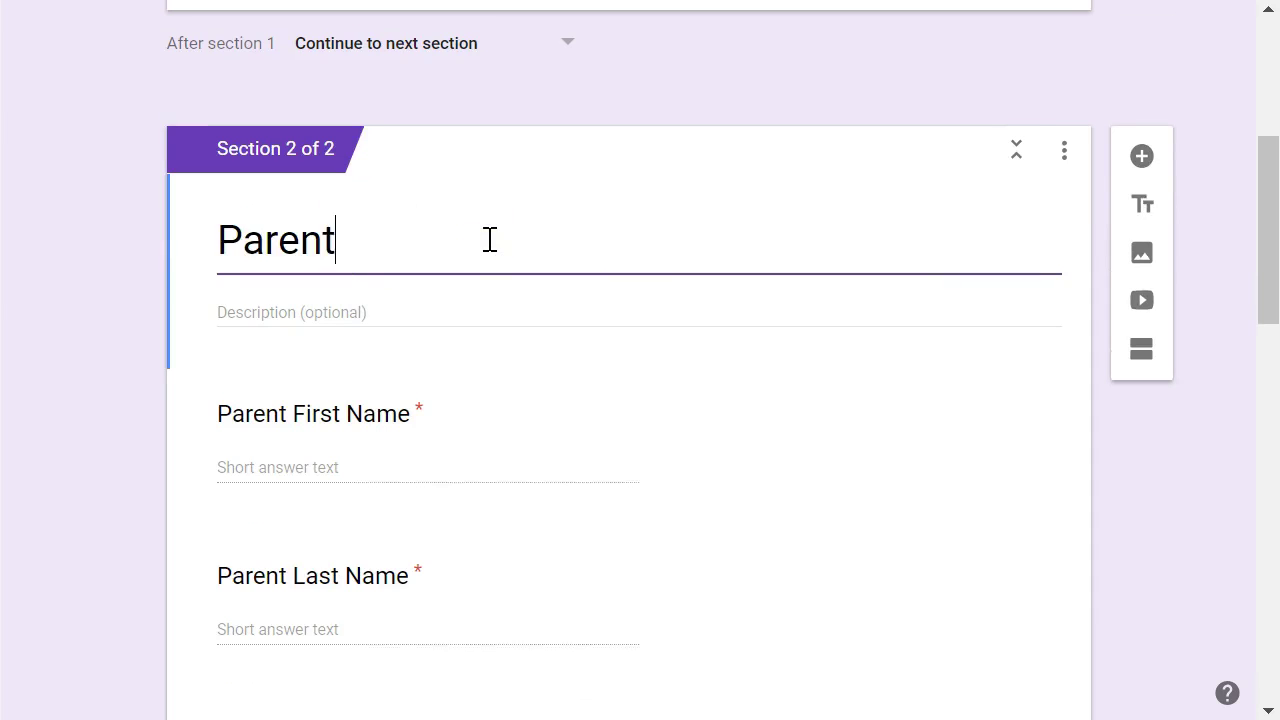
pyautogui.write(' Information')
pyautogui.click(1159, 450)
# Add a new section directly below the Parent Information header
pyautogui.scroll(5, 533, 237)
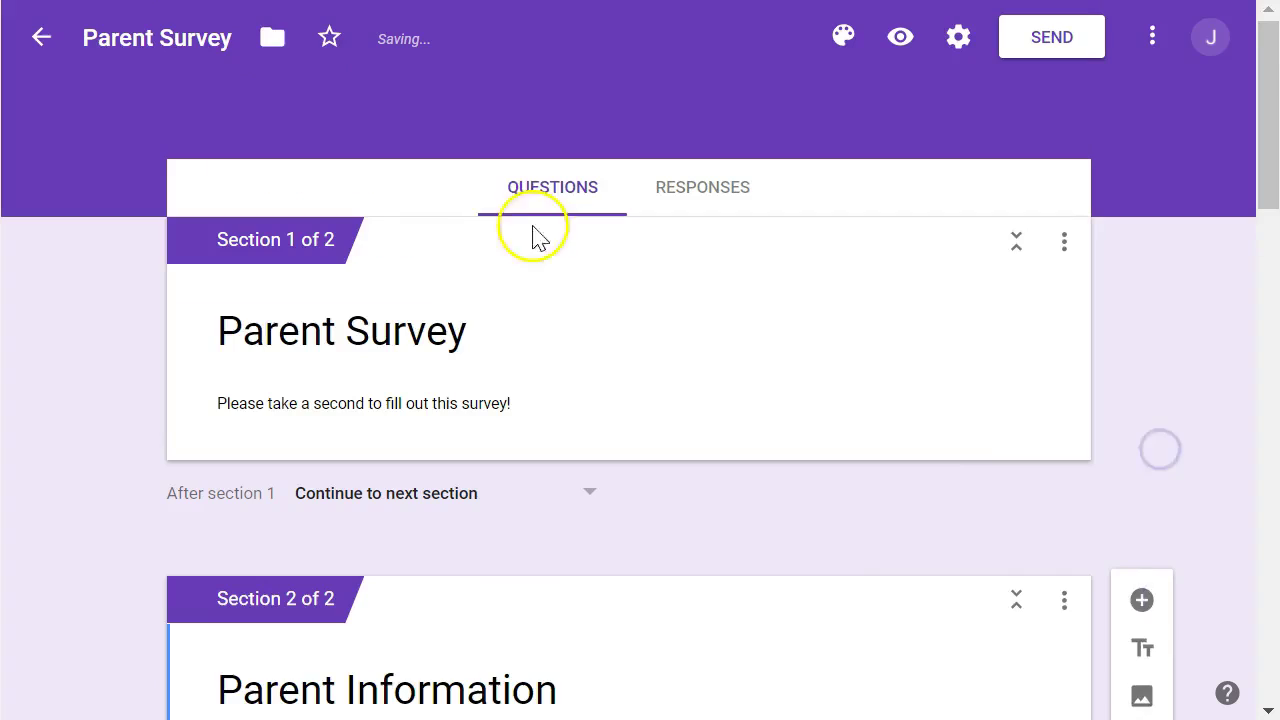
pyautogui.scroll(-3, 591, 363)
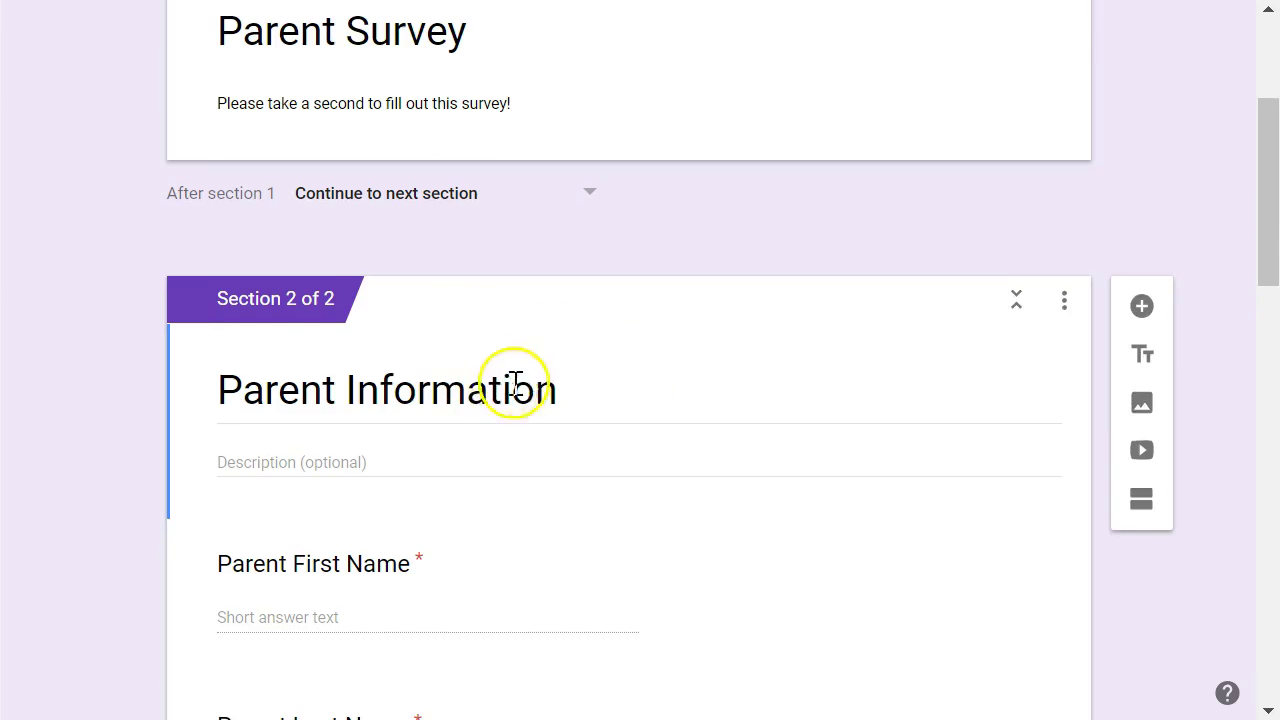
pyautogui.scroll(-3, 513, 383)
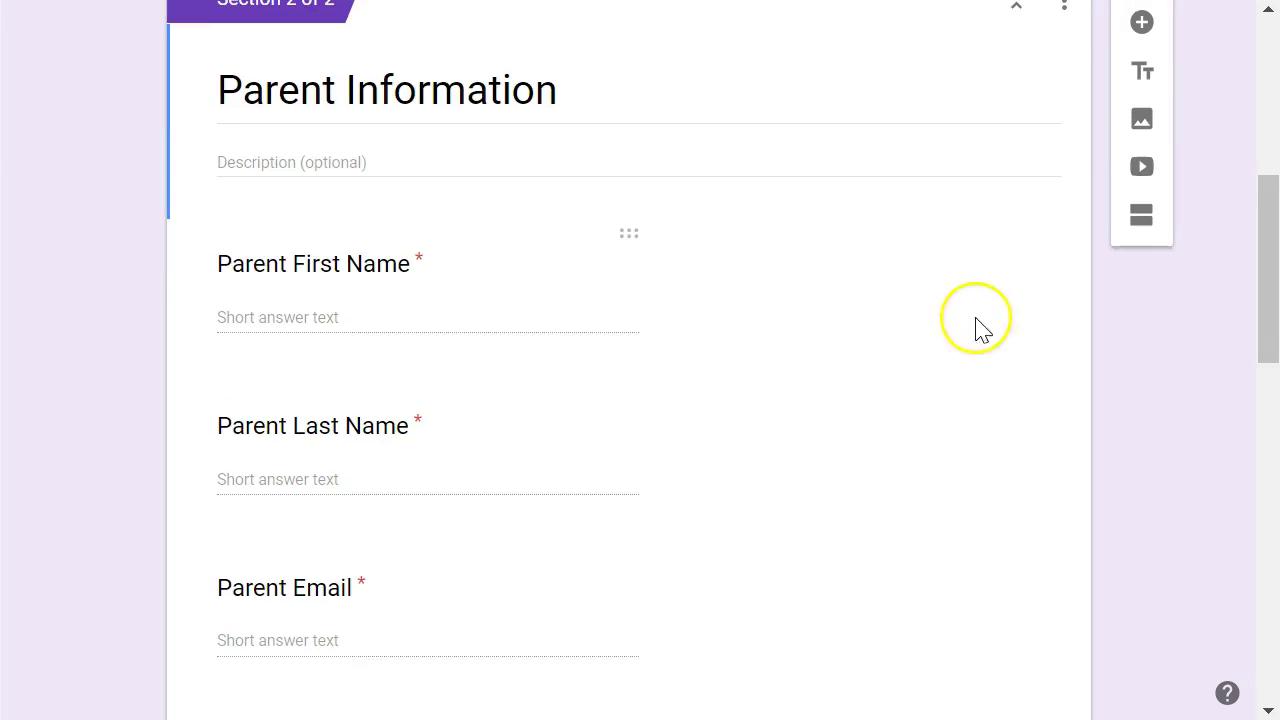
pyautogui.click(1141, 224)
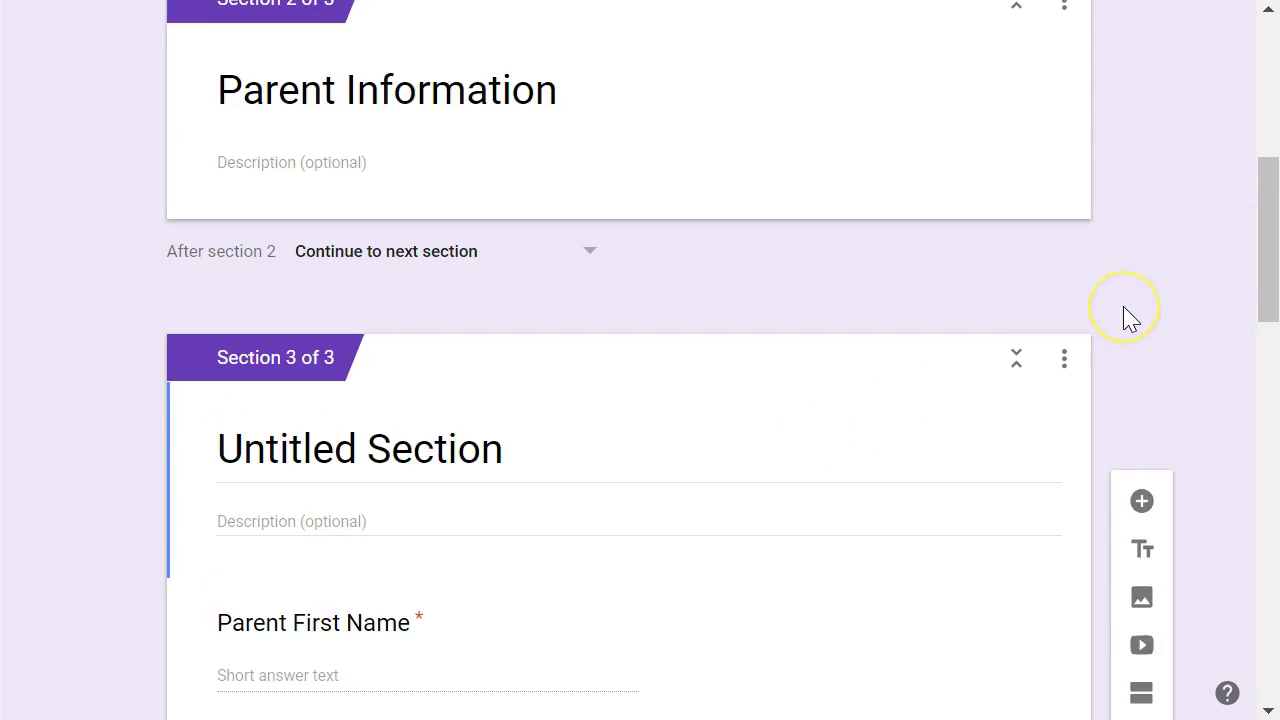
# Title the new third section "Student Information"
pyautogui.scroll(-10, 1123, 318)
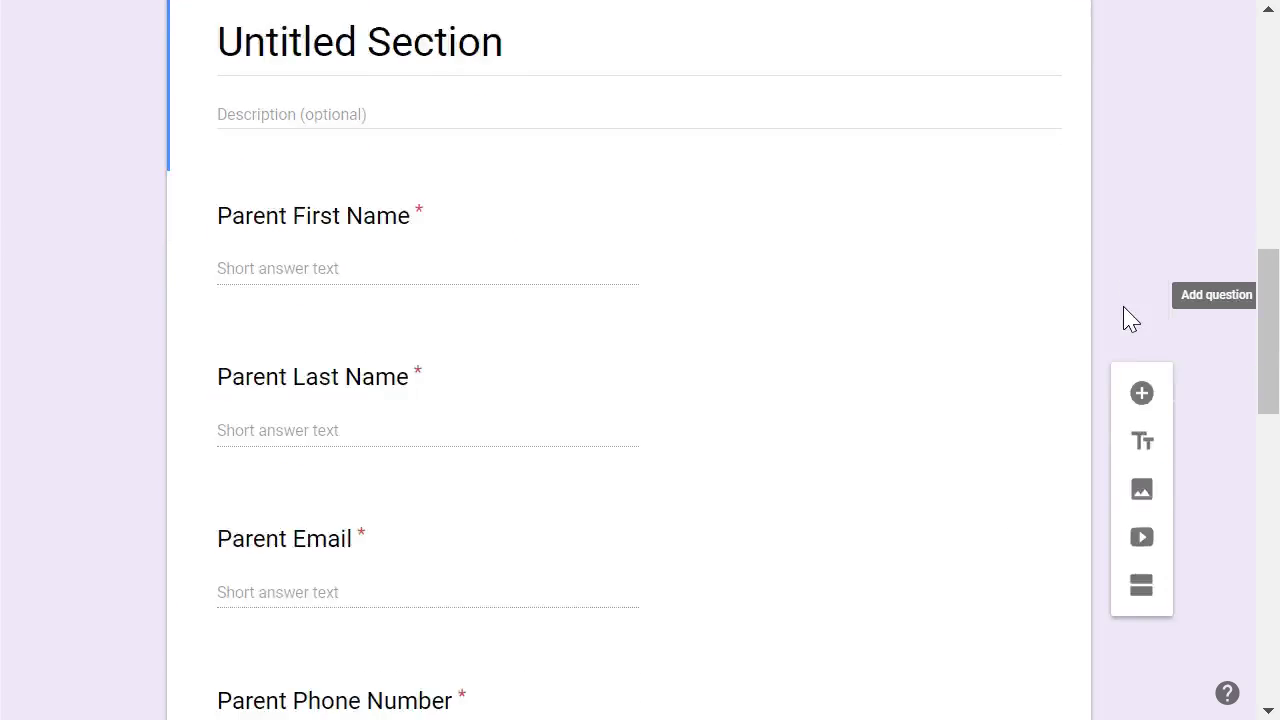
pyautogui.scroll(-6, 1023, 371)
pyautogui.scroll(15, 1023, 371)
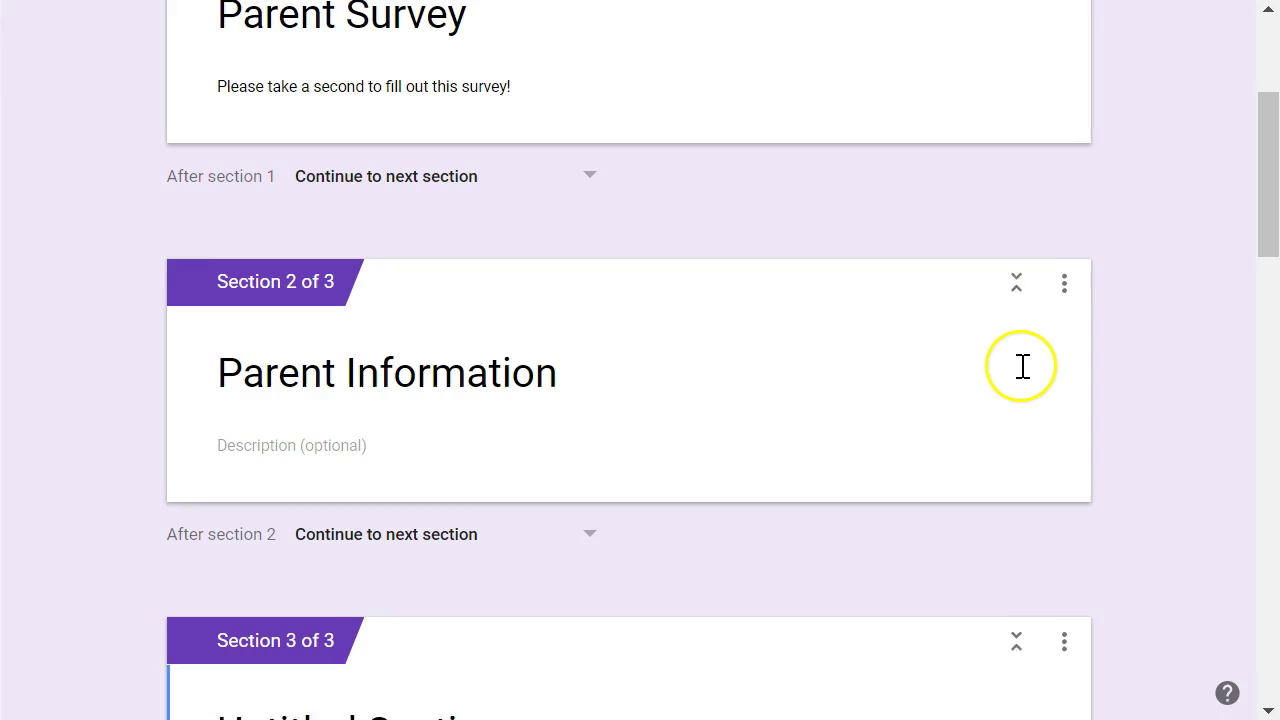
pyautogui.scroll(-5, 837, 380)
pyautogui.click(477, 306)
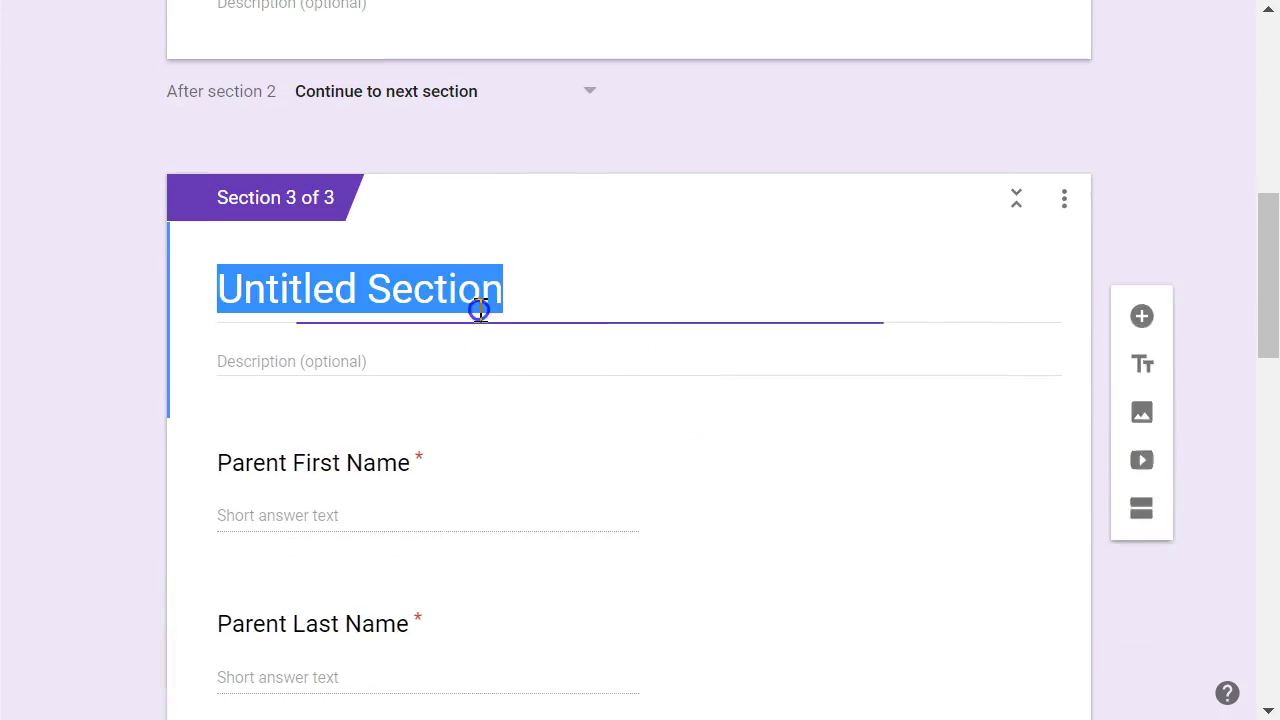
pyautogui.write('Student Information')
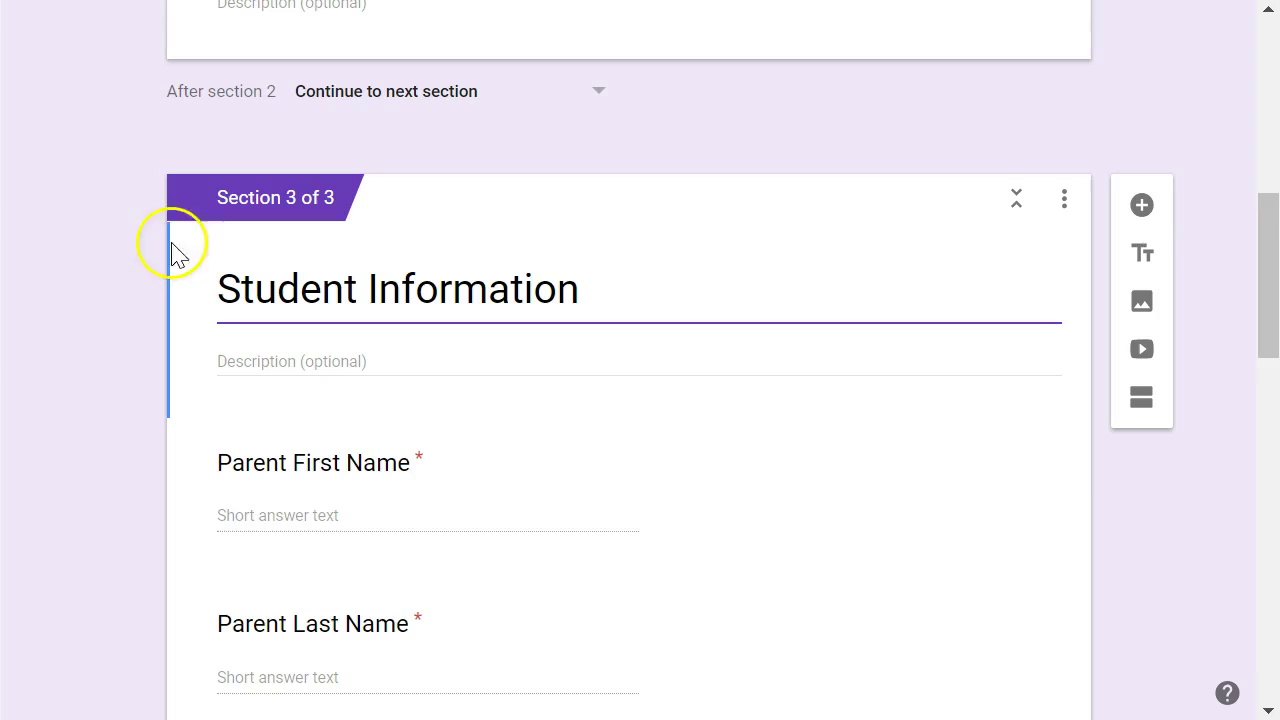
pyautogui.click(63, 257)
# Review the three section headers and examine which questions sit under Student Information
pyautogui.scroll(6, 100, 270)
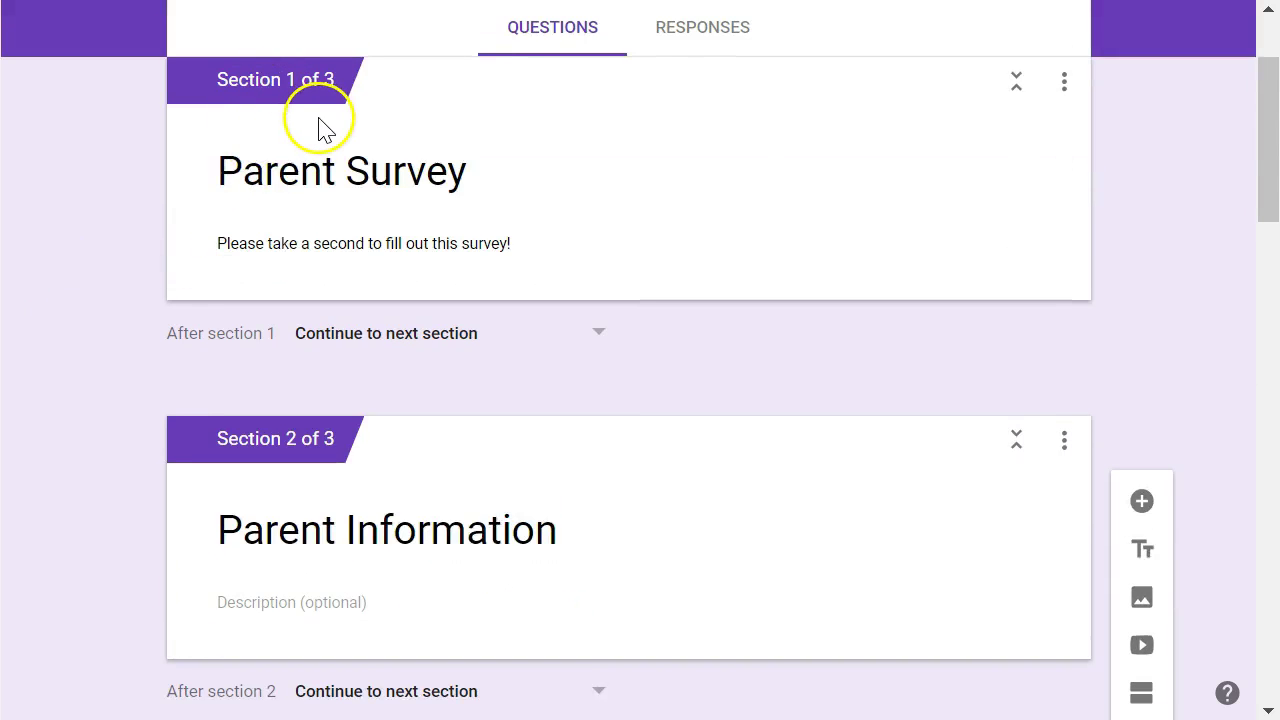
pyautogui.scroll(-3, 360, 230)
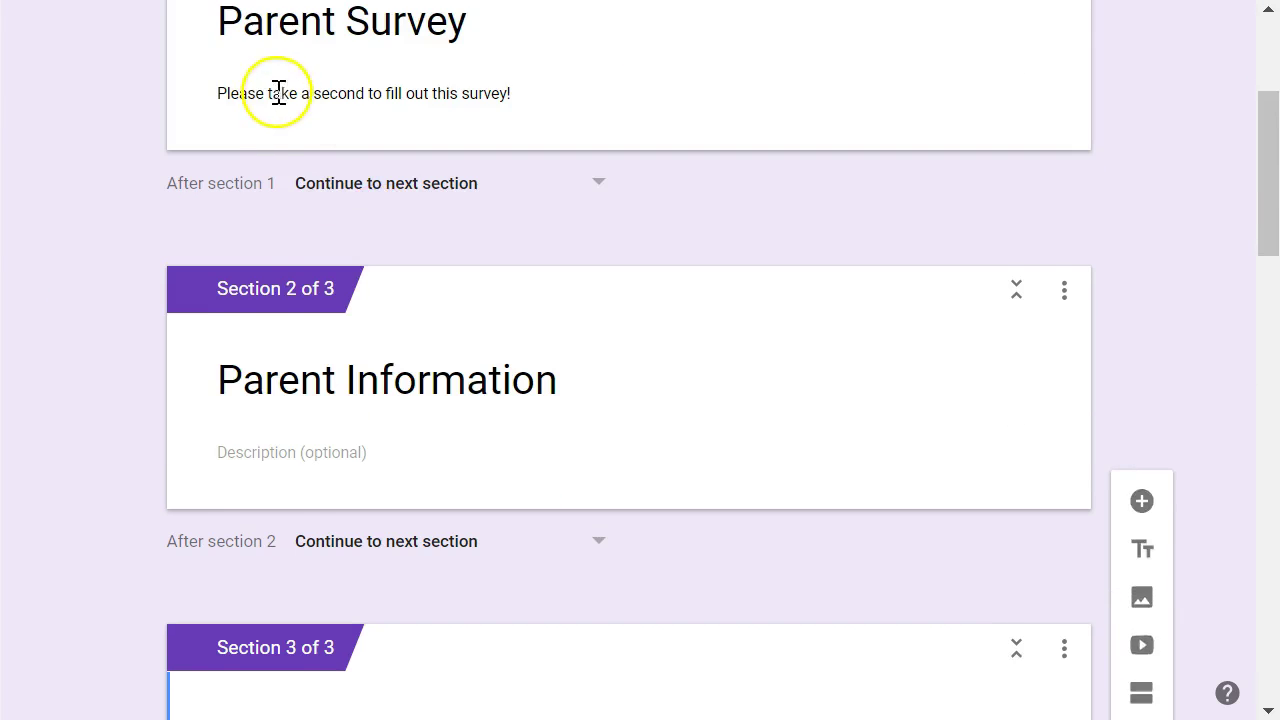
pyautogui.scroll(-5, 320, 351)
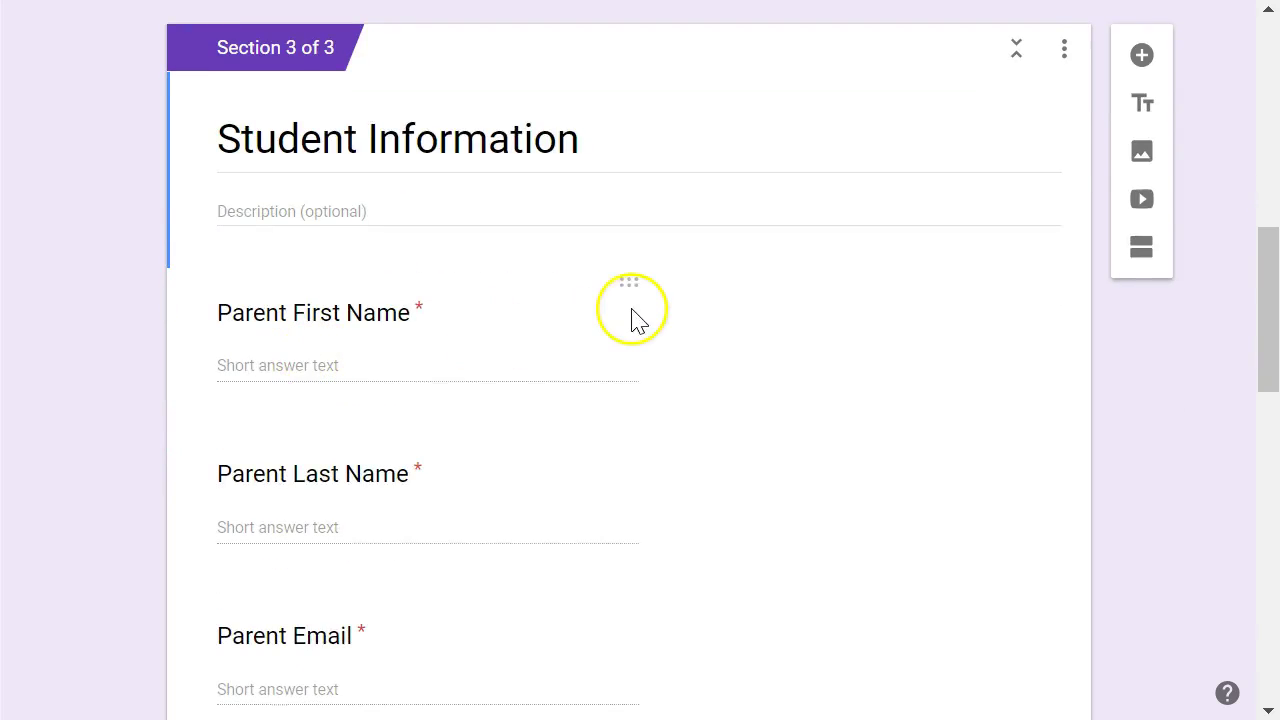
pyautogui.scroll(2, 627, 310)
pyautogui.scroll(2, 617, 280)
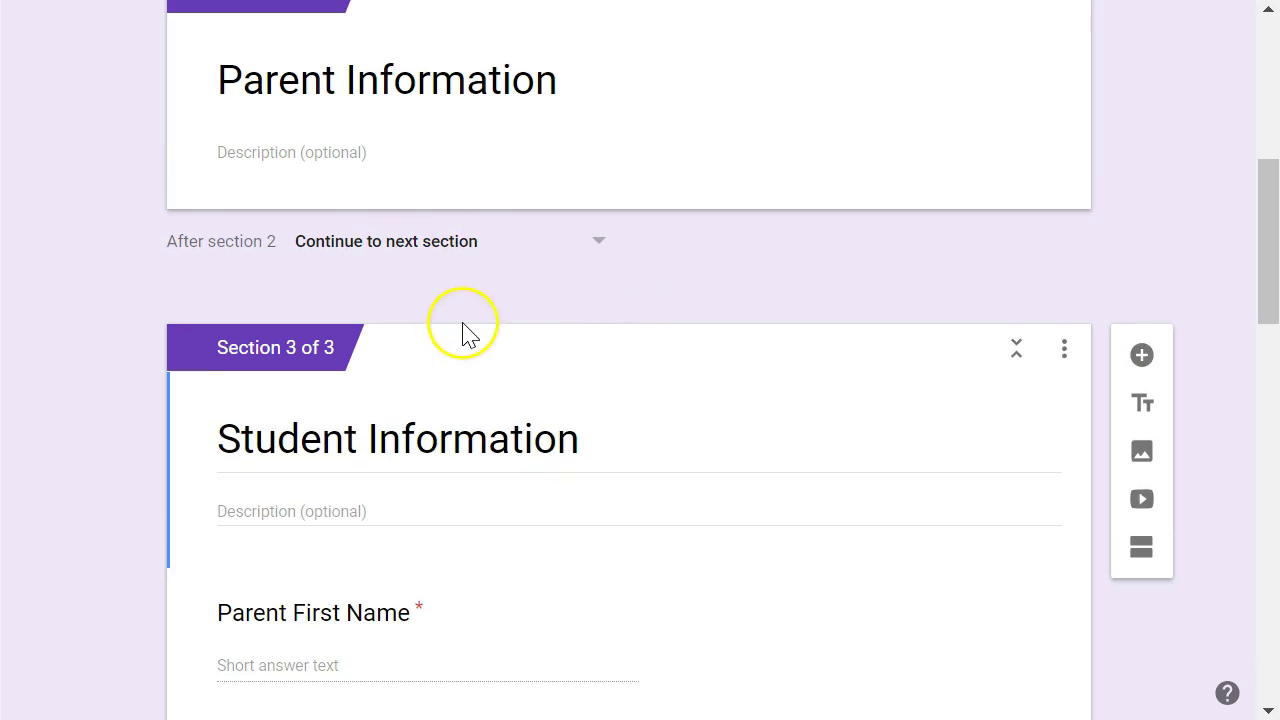
pyautogui.scroll(-2, 490, 370)
pyautogui.scroll(-3, 525, 420)
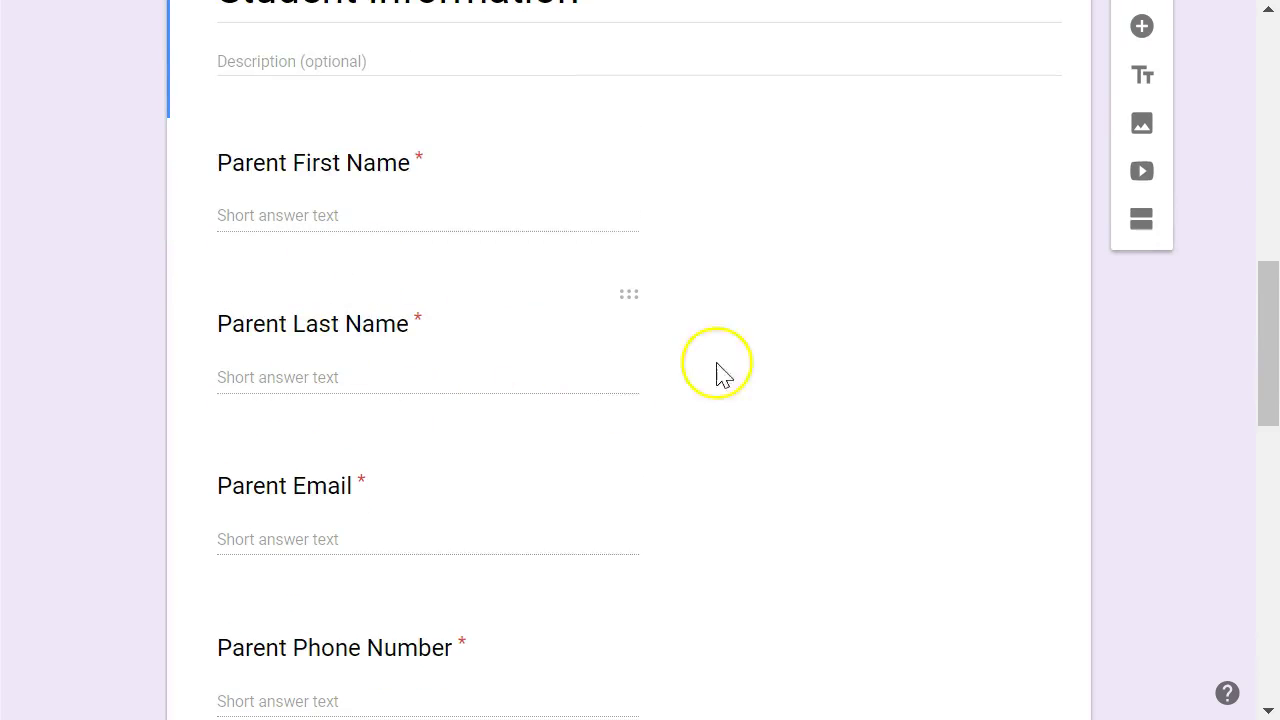
pyautogui.scroll(3, 760, 342)
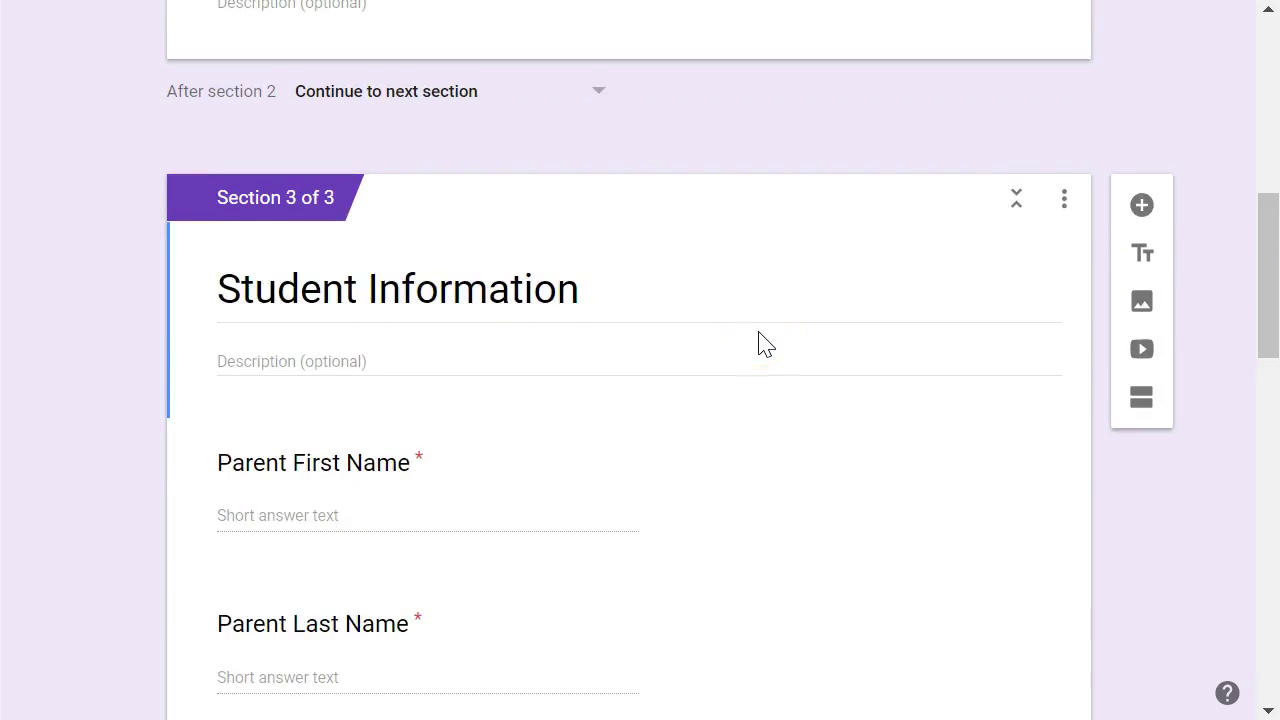
# Move the Parent First Name and Parent Last Name questions from Student Information into the Parent Information section, in that order
pyautogui.scroll(-2, 762, 344)
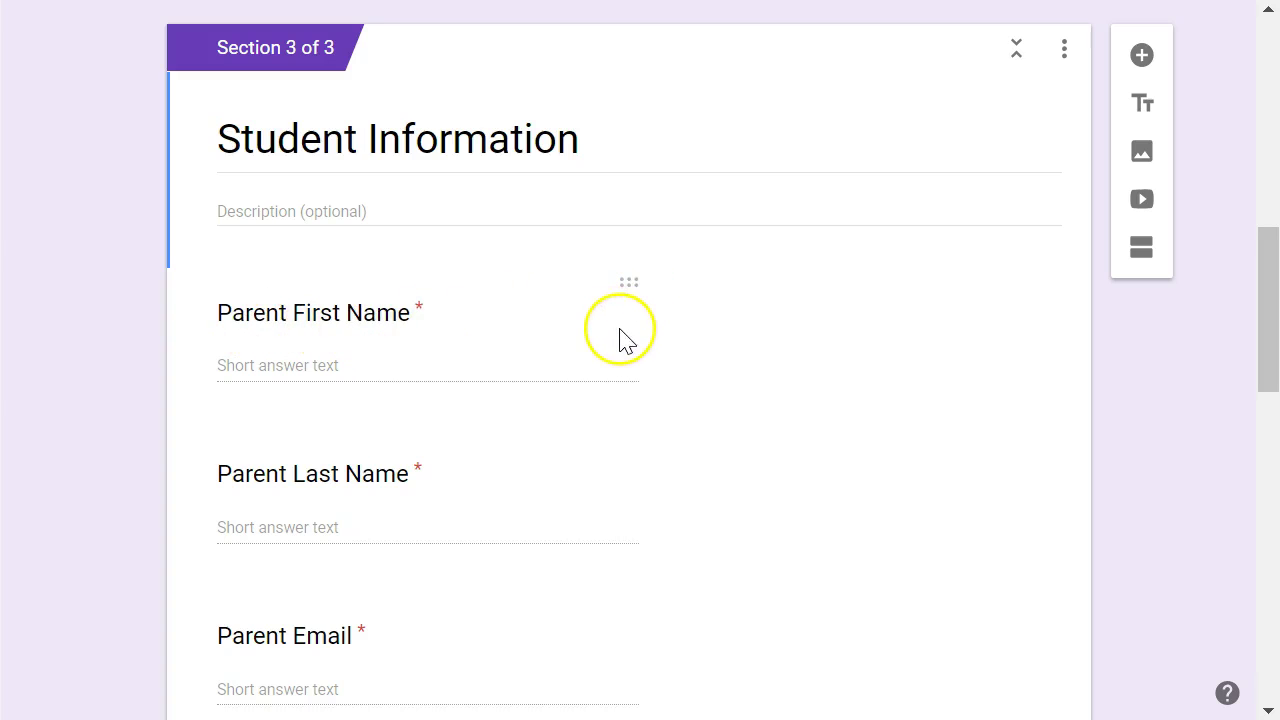
pyautogui.moveTo(632, 287)
pyautogui.mouseDown()
pyautogui.moveTo(643, 203)
pyautogui.moveTo(634, 280)
pyautogui.mouseUp()
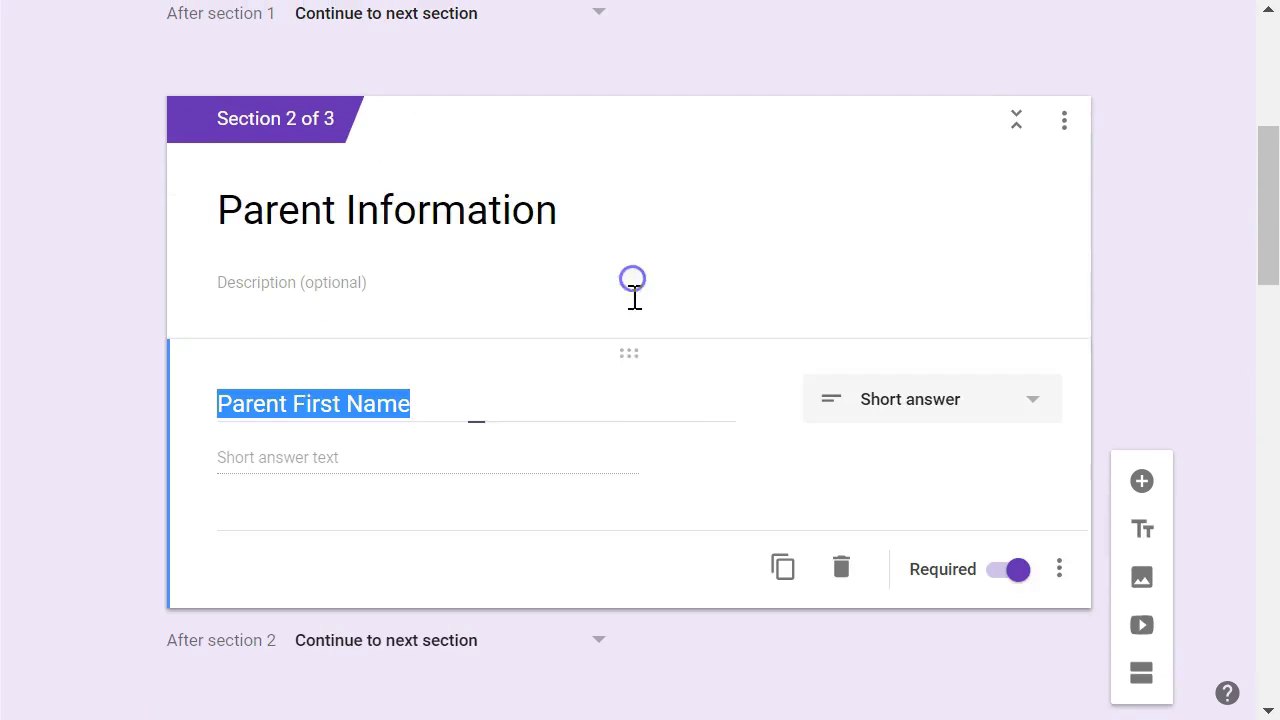
pyautogui.scroll(-5, 626, 383)
pyautogui.moveTo(634, 383); pyautogui.dragTo(654, 443)
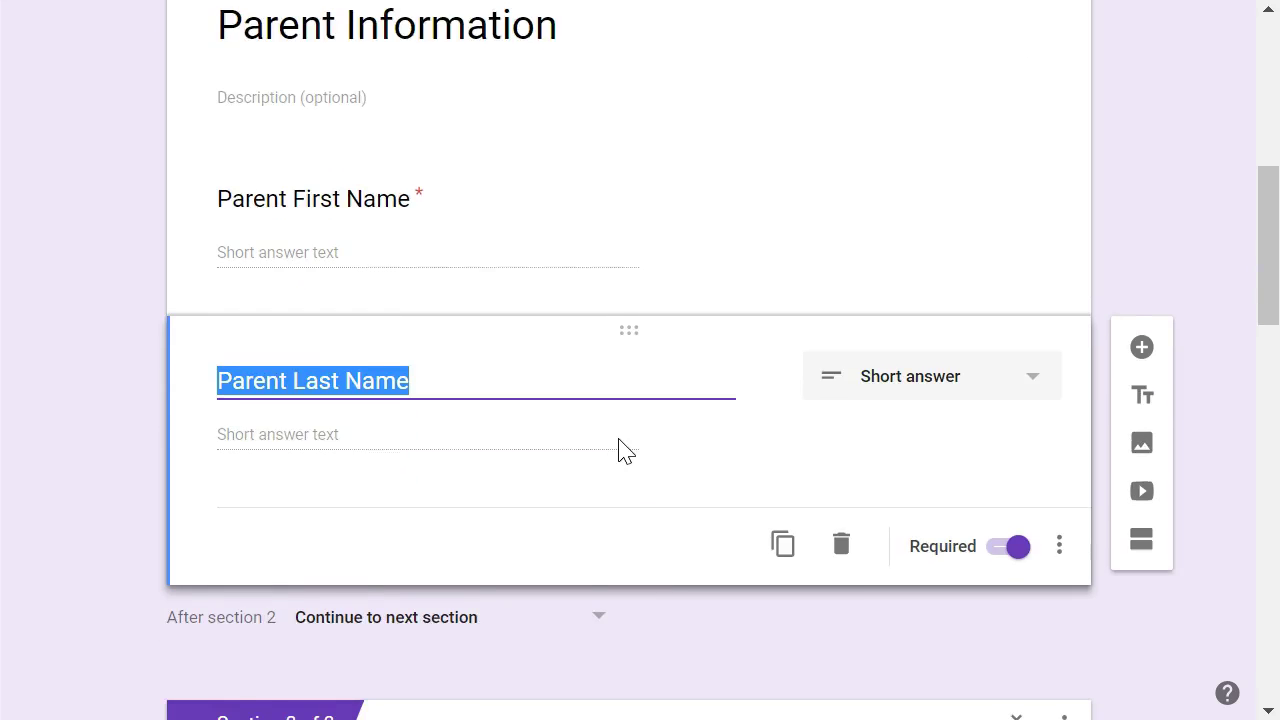
# Move the Parent Email, Parent Phone Number, preferred contact method and best contact time questions into the Parent Information section
pyautogui.scroll(-3, 617, 449)
pyautogui.scroll(-5, 689, 446)
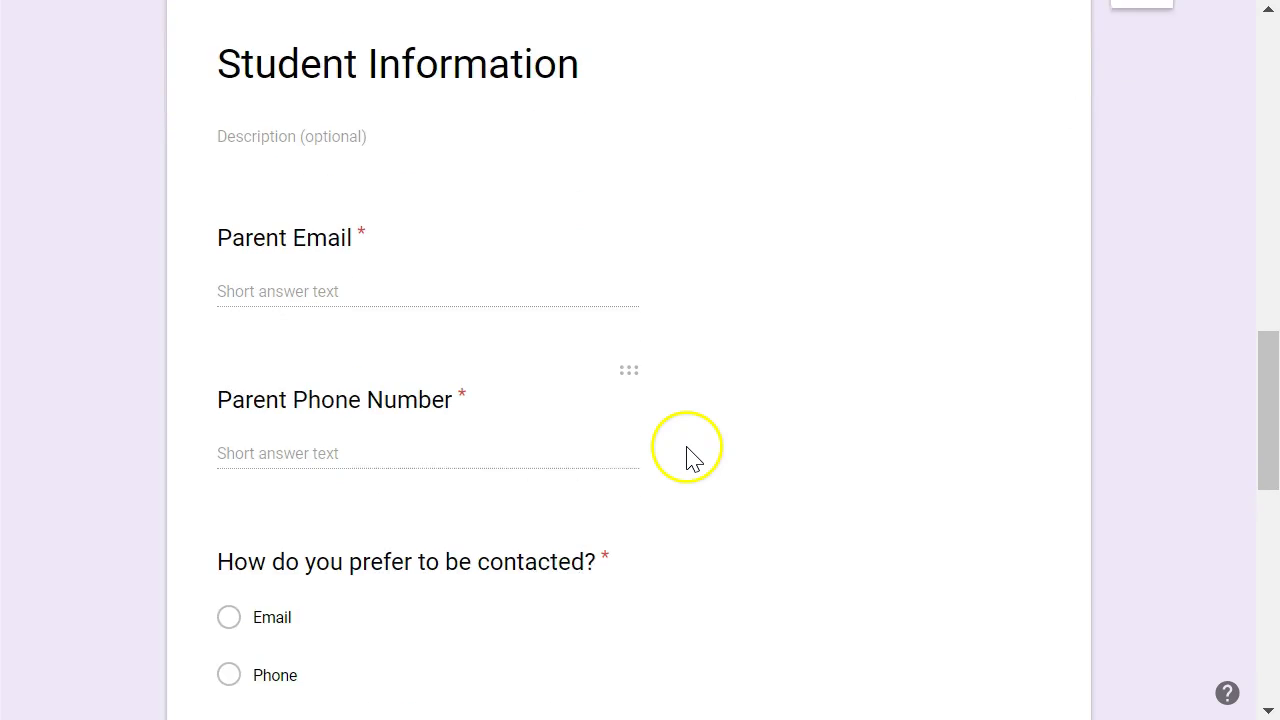
pyautogui.moveTo(620, 206); pyautogui.dragTo(600, 461)
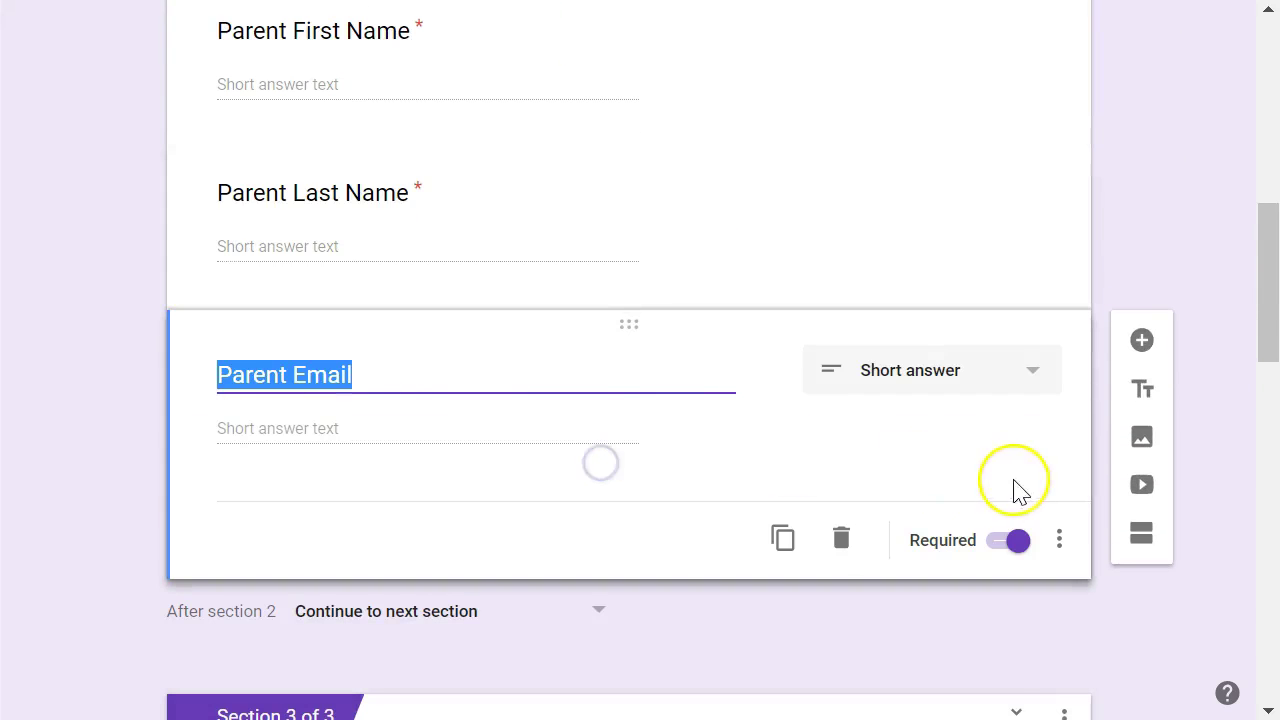
pyautogui.scroll(2, 55, 355)
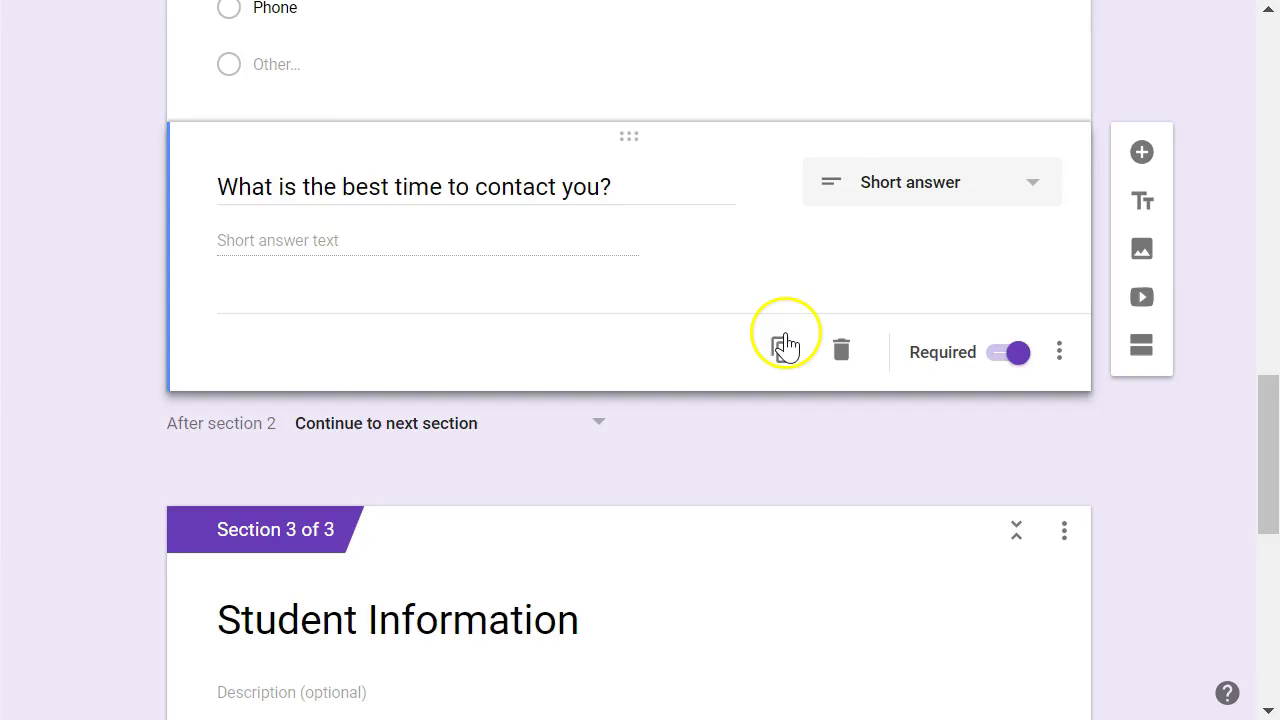
# Check the order of the questions in the Parent Information and Student Information sections
pyautogui.scroll(9, 789, 343)
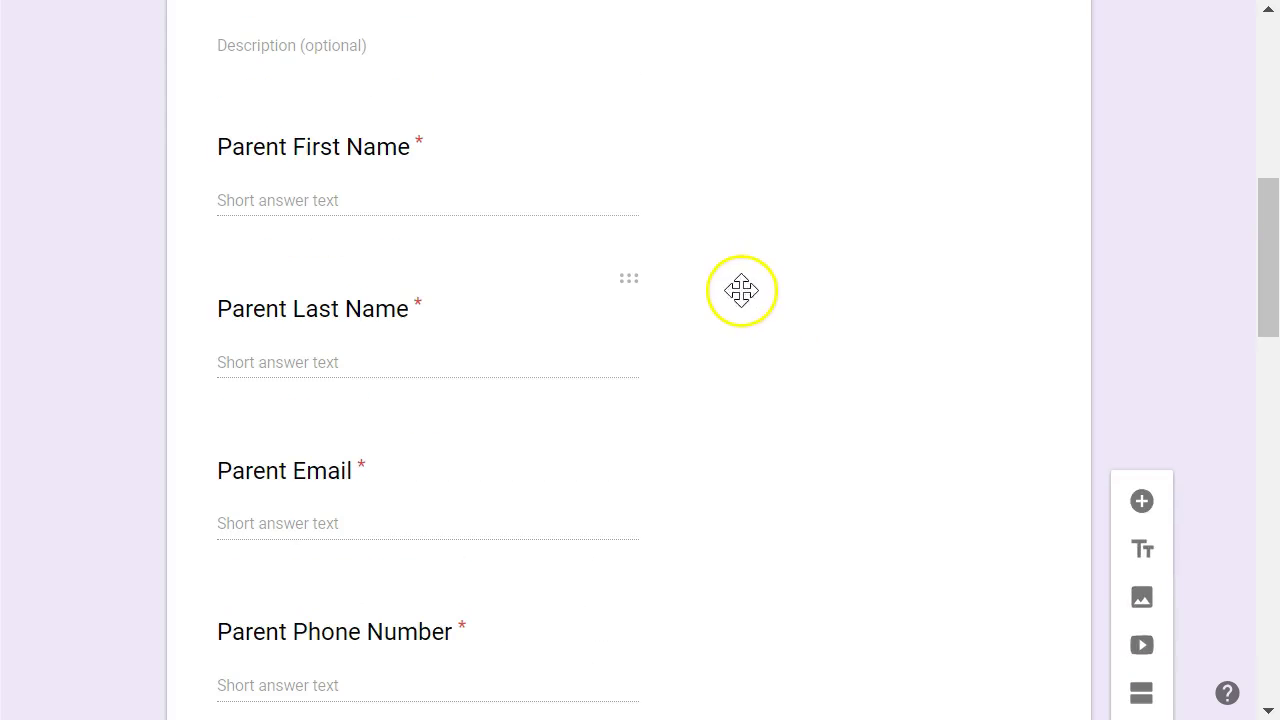
pyautogui.scroll(-3, 741, 291)
pyautogui.scroll(4, 600, 238)
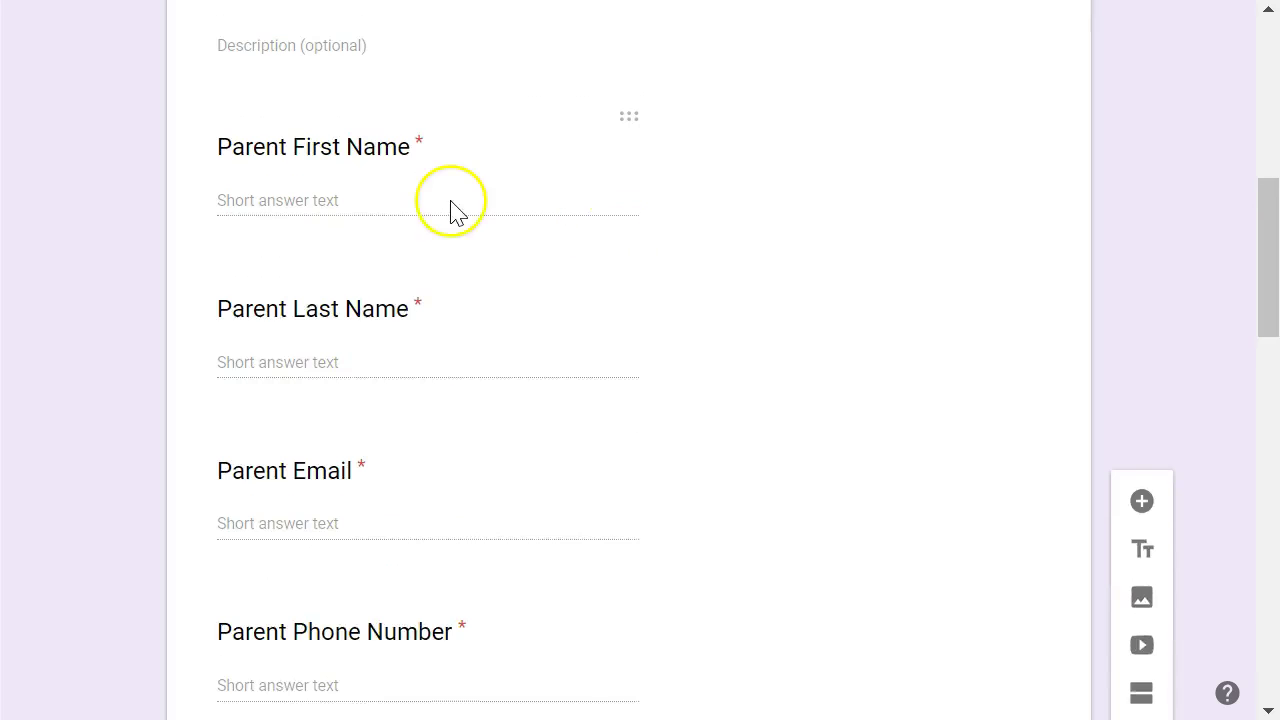
pyautogui.scroll(-4, 350, 245)
pyautogui.scroll(-9, 345, 283)
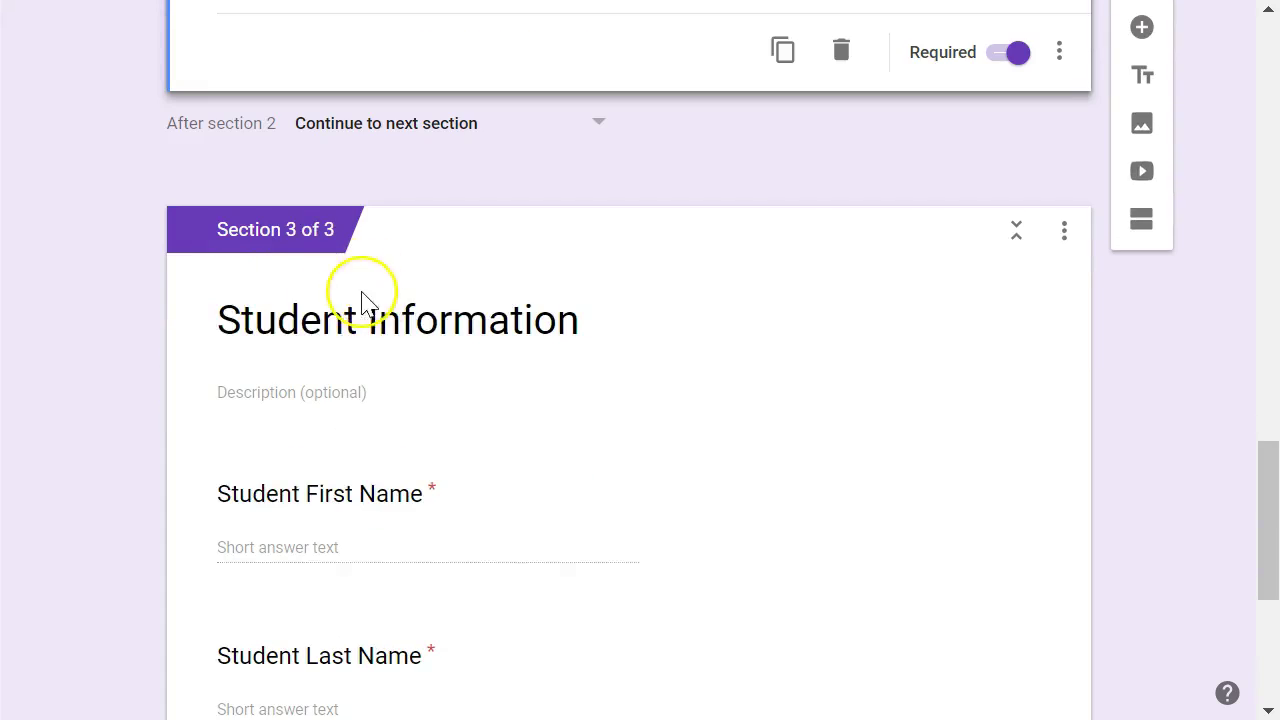
pyautogui.scroll(-3, 400, 320)
pyautogui.scroll(-2, 540, 560)
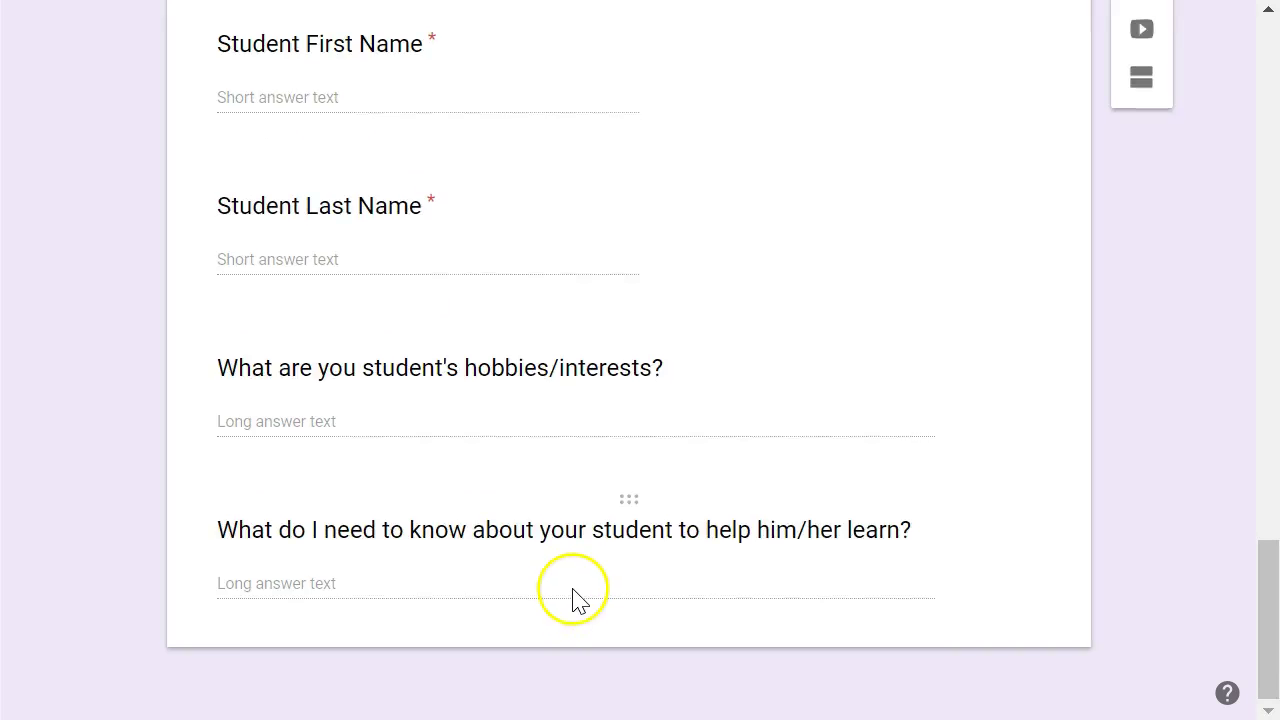
pyautogui.scroll(12, 580, 580)
# Open the form preview and advance from the introduction to the Parent Information page
pyautogui.scroll(3, 480, 352)
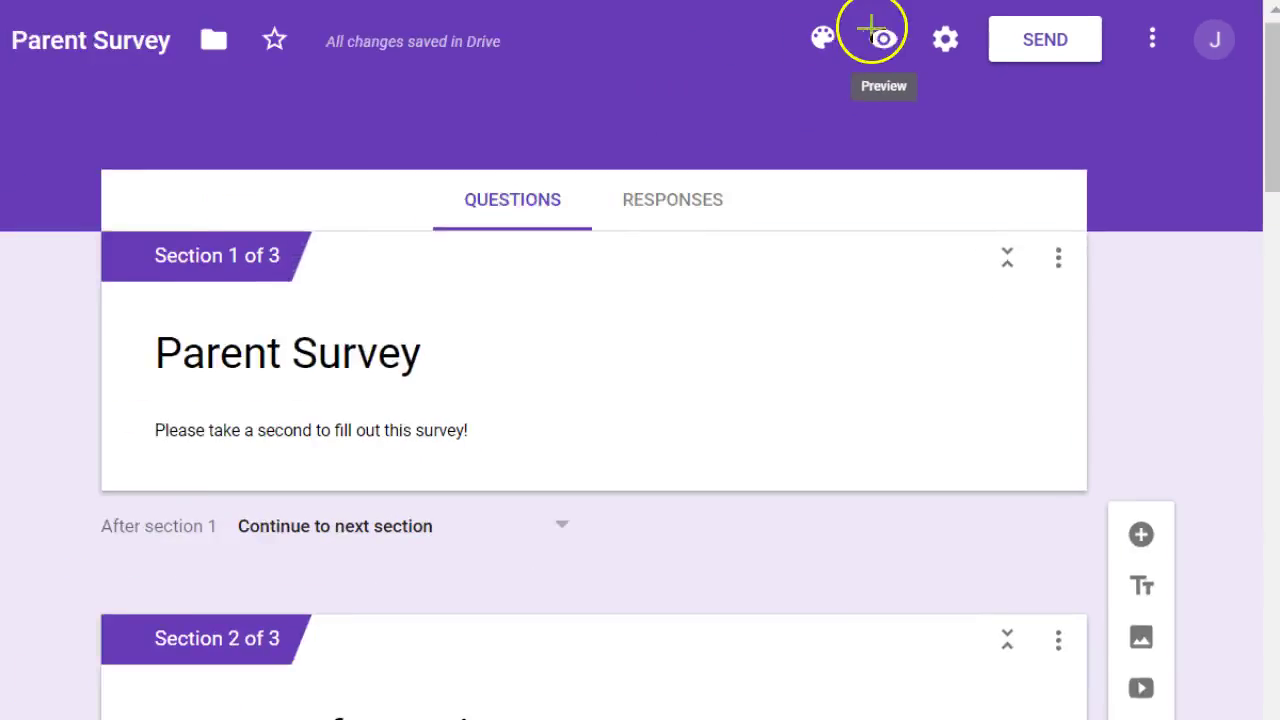
pyautogui.click(902, 40)
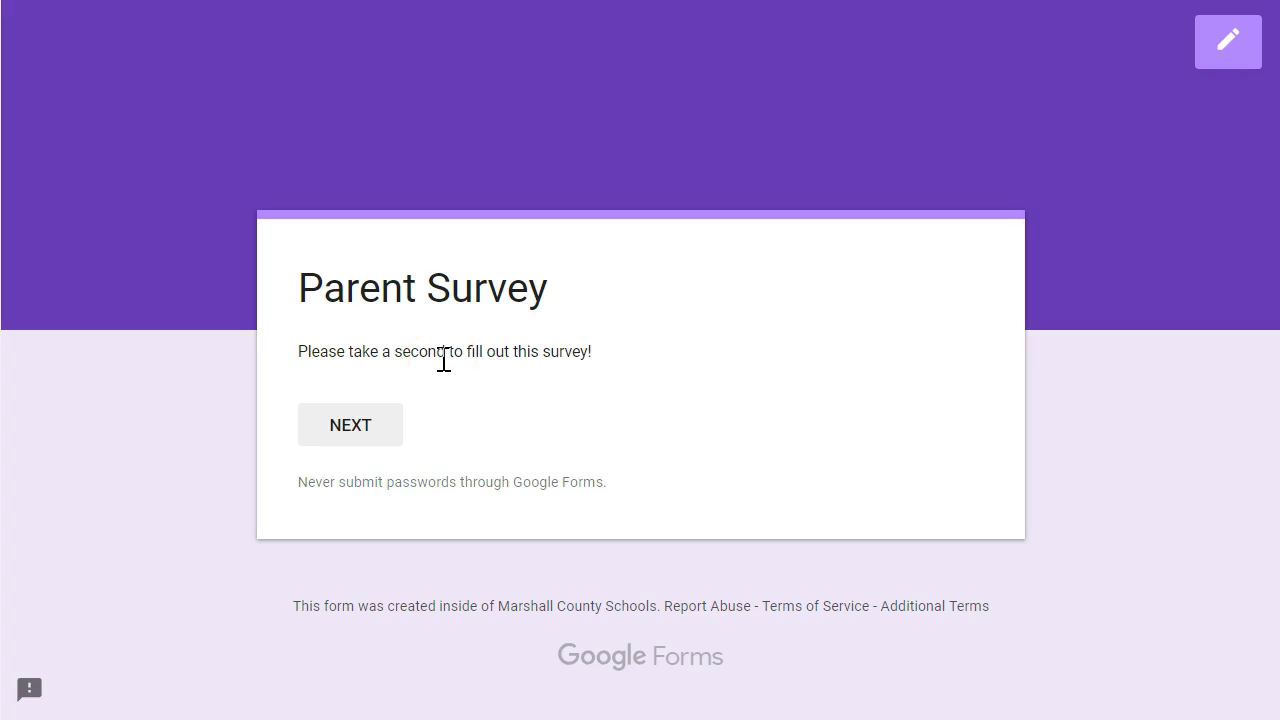
pyautogui.click(363, 423)
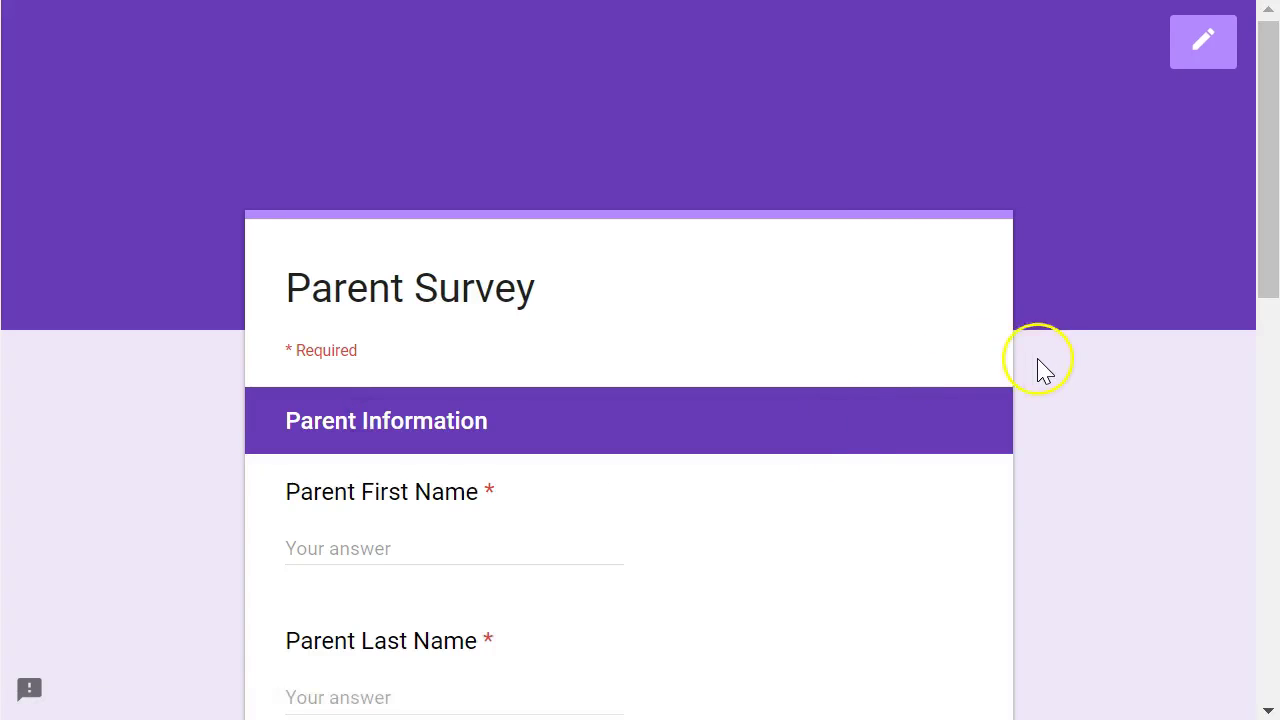
# Fill in the parent's first name, last name, email and phone number on the Parent Information page
pyautogui.scroll(-5, 1040, 368)
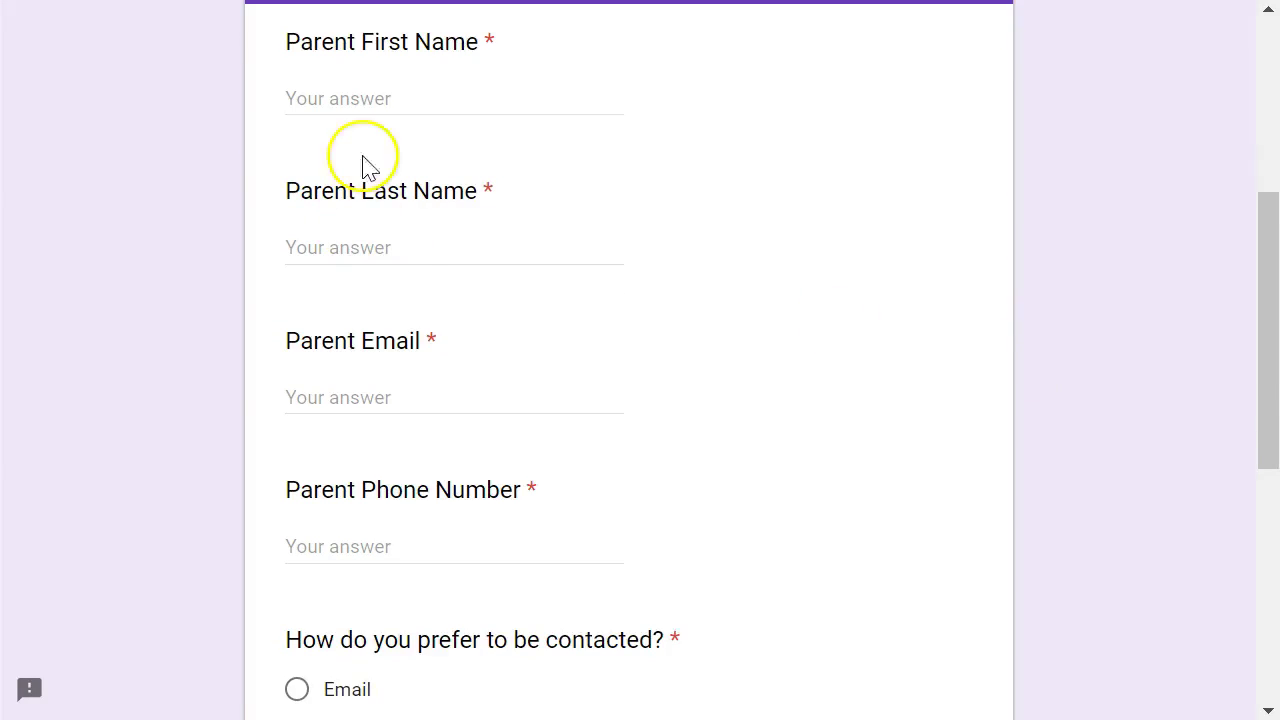
pyautogui.click(389, 101)
pyautogui.write('Bob')
pyautogui.press('Tab')
pyautogui.write('S')
pyautogui.click(382, 401)
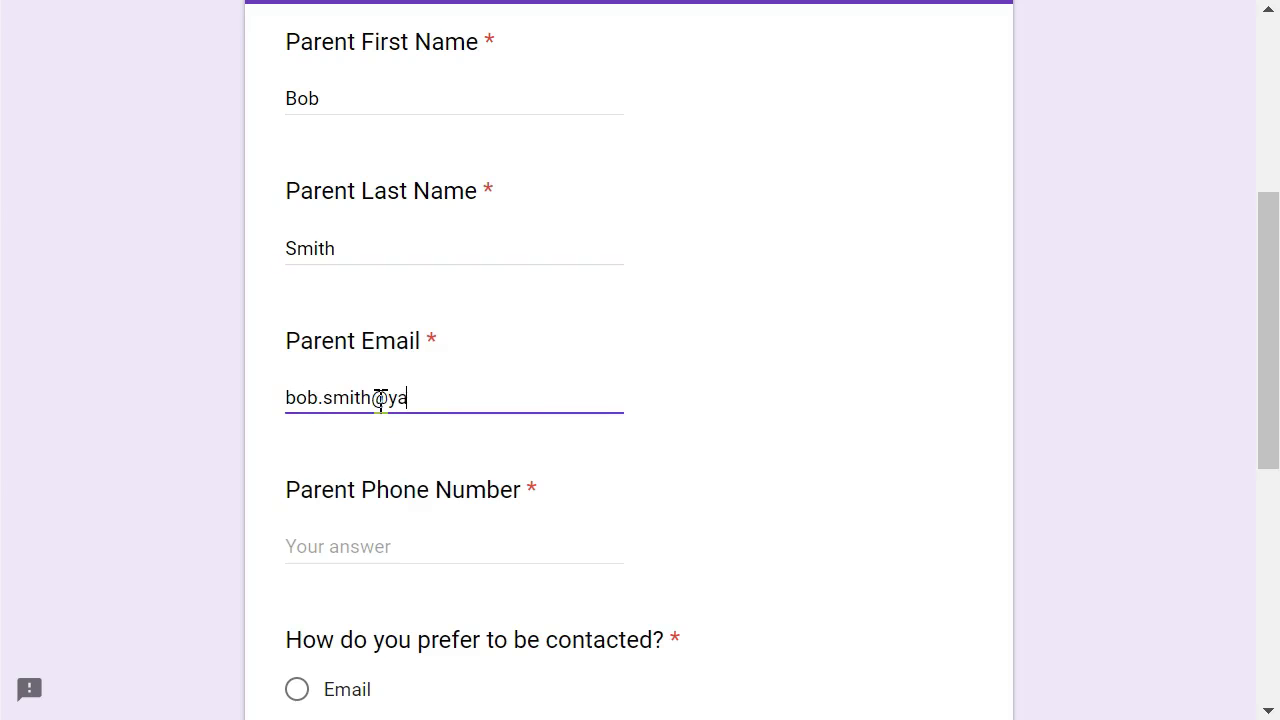
pyautogui.click(414, 536)
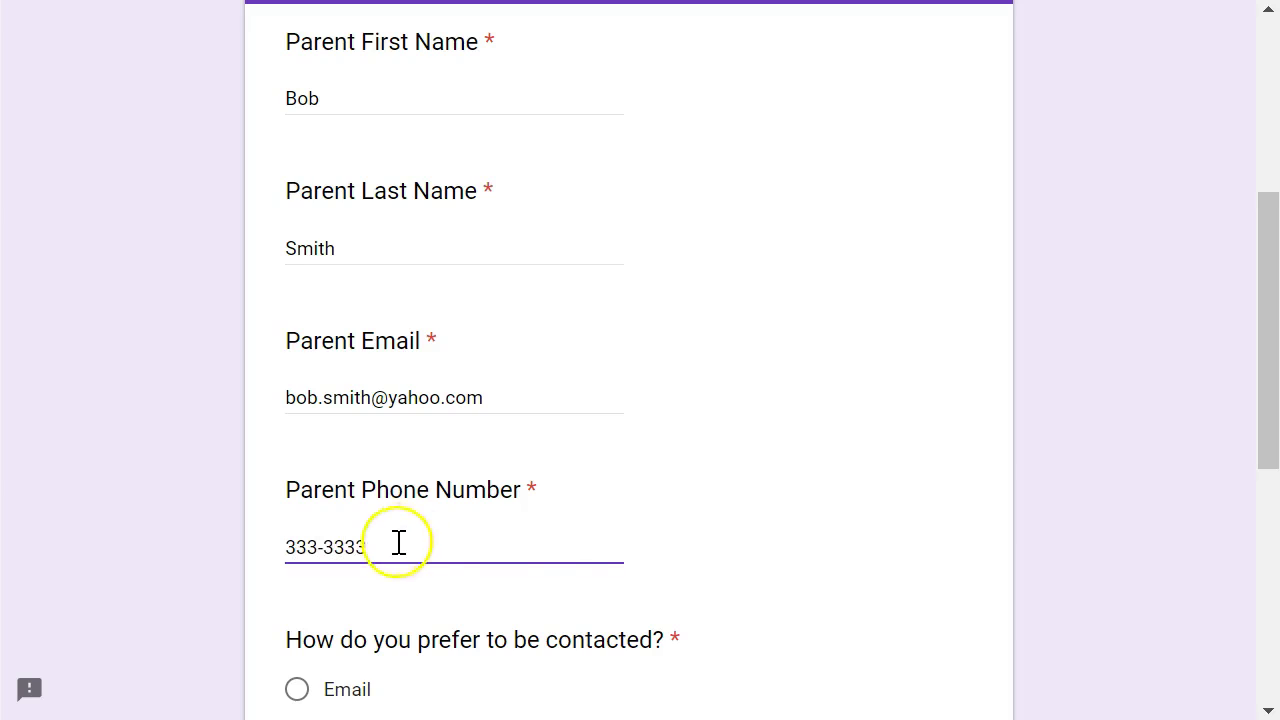
# Choose Email as the preferred contact method, enter "Early Evening" as the best contact time, and continue to the Student Information page
pyautogui.scroll(-5, 402, 540)
pyautogui.click(302, 256)
pyautogui.click(368, 485)
pyautogui.write('Early Evening')
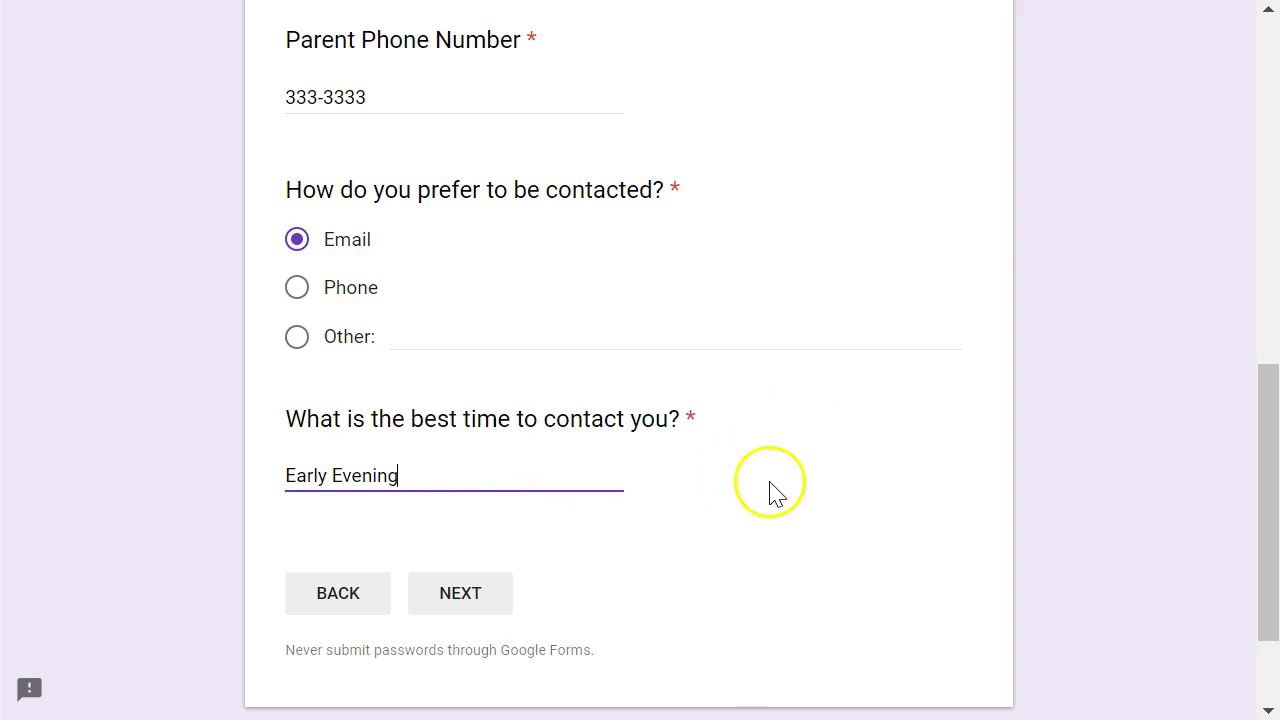
pyautogui.scroll(-2, 769, 489)
pyautogui.click(462, 446)
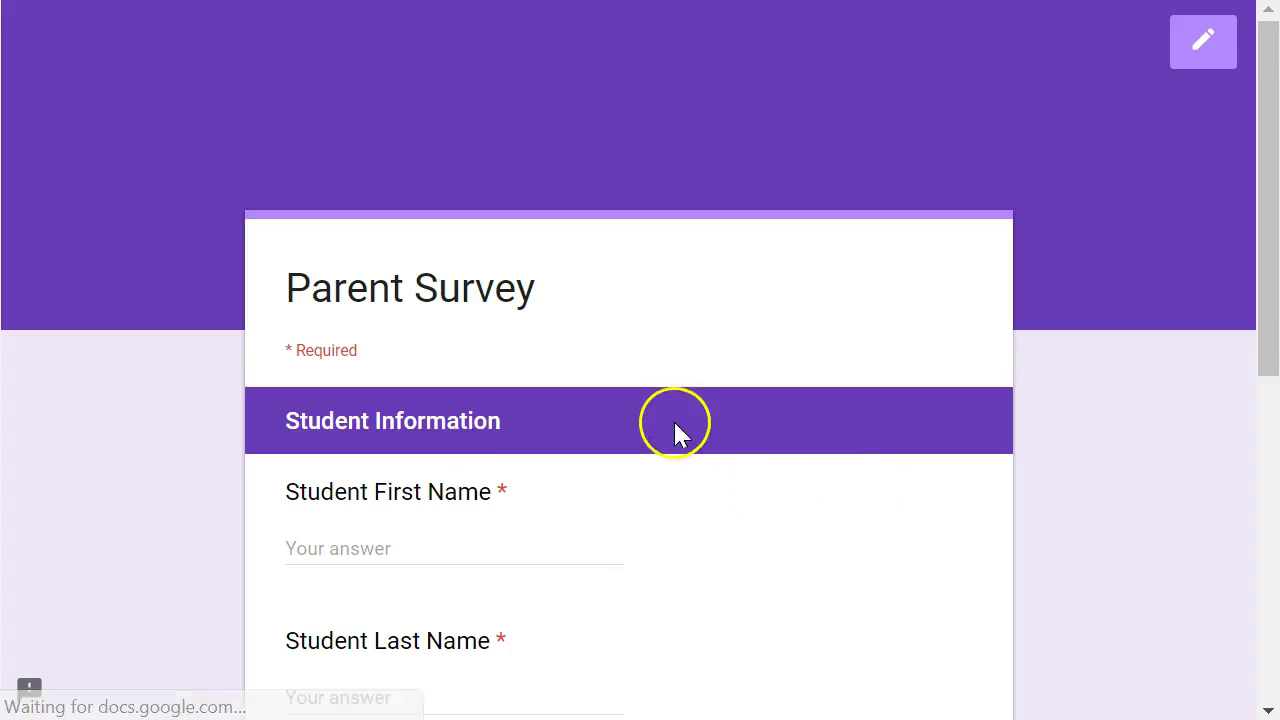
# Fill in the student's first and last name on the Student Information page
pyautogui.scroll(-3, 677, 430)
pyautogui.click(429, 245)
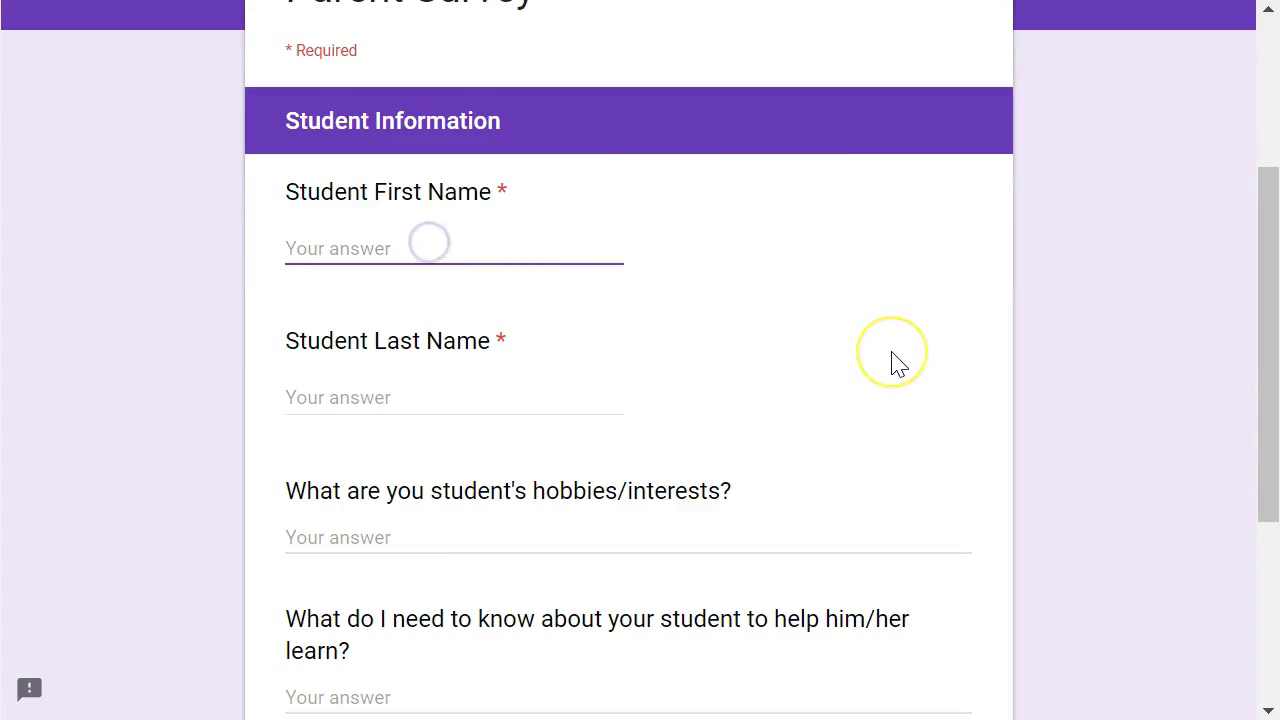
pyautogui.press('Tab')
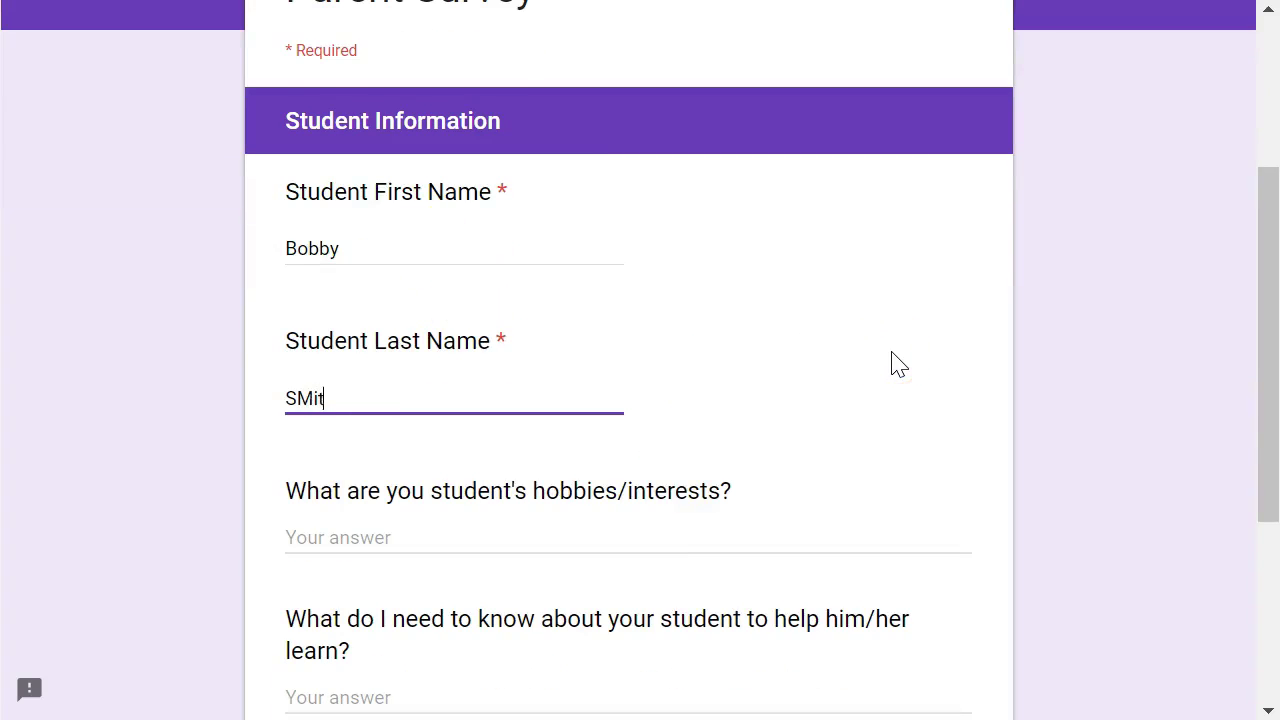
# Enter "basketball" as the student's hobby, answer the question about helping the student learn, and submit the survey
pyautogui.scroll(-2, 800, 355)
pyautogui.click(449, 366)
pyautogui.click(657, 384)
pyautogui.scroll(-2, 1150, 352)
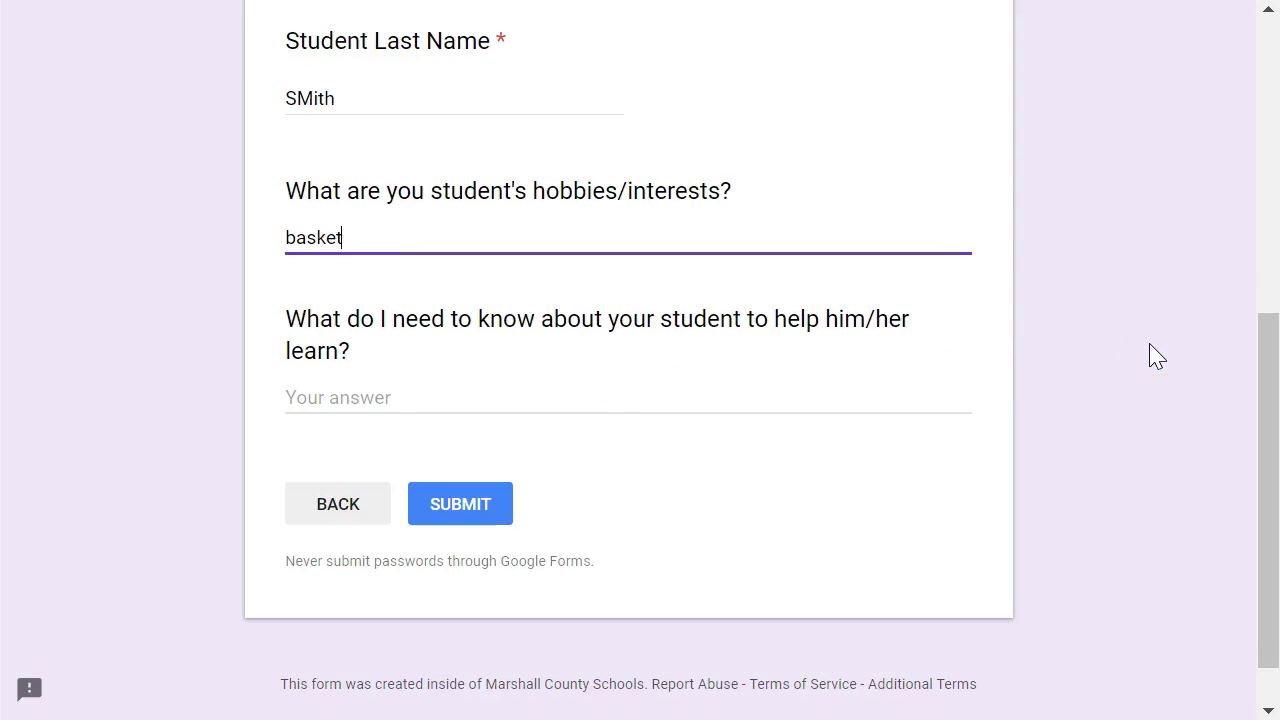
pyautogui.click(390, 390)
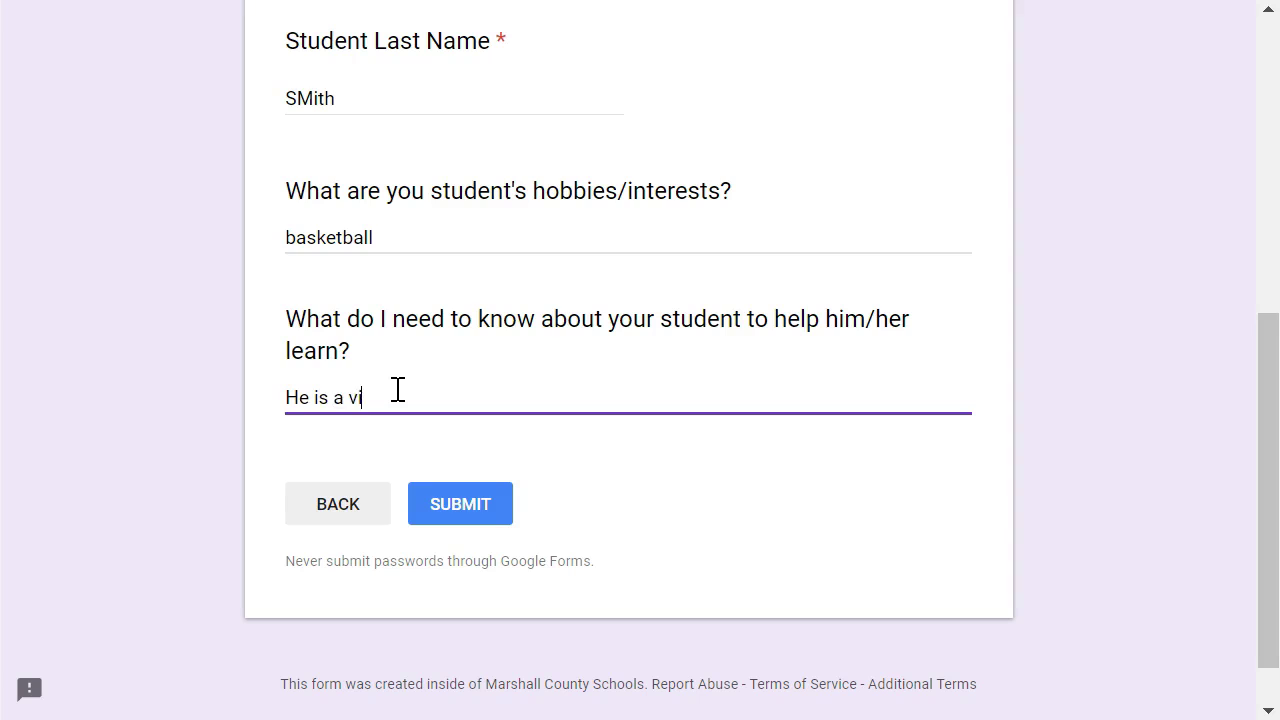
pyautogui.click(460, 508)
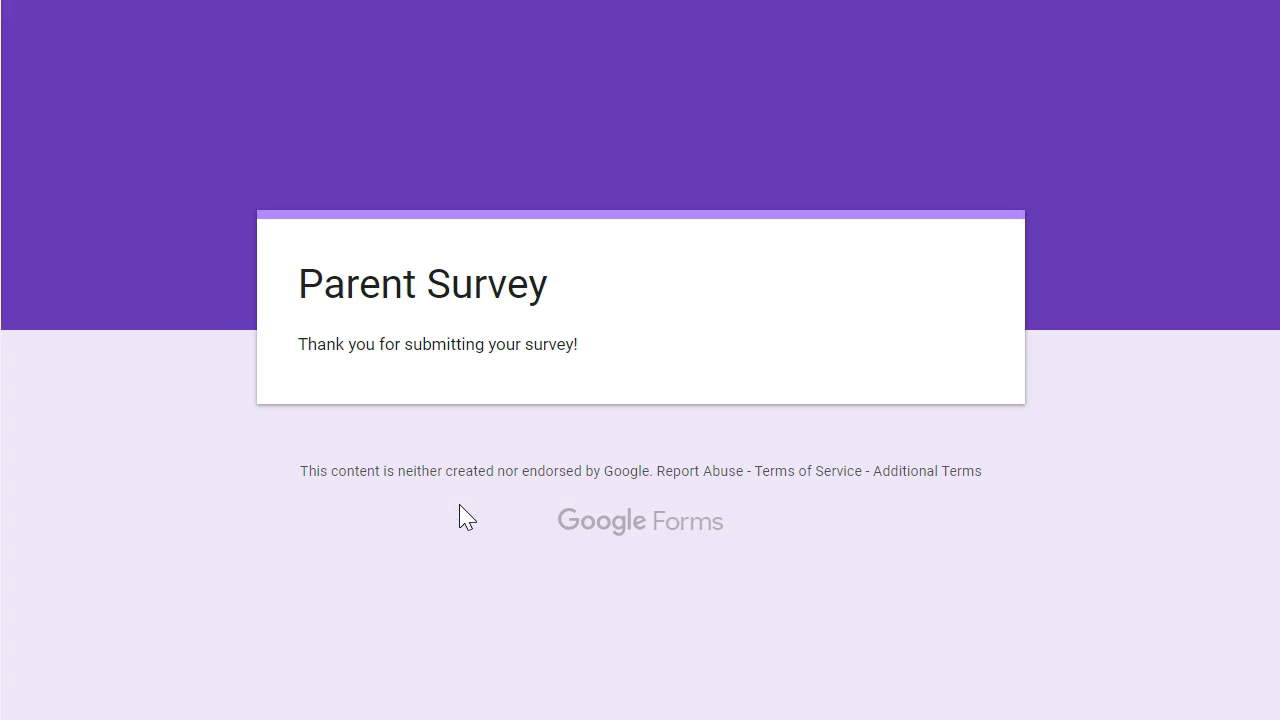